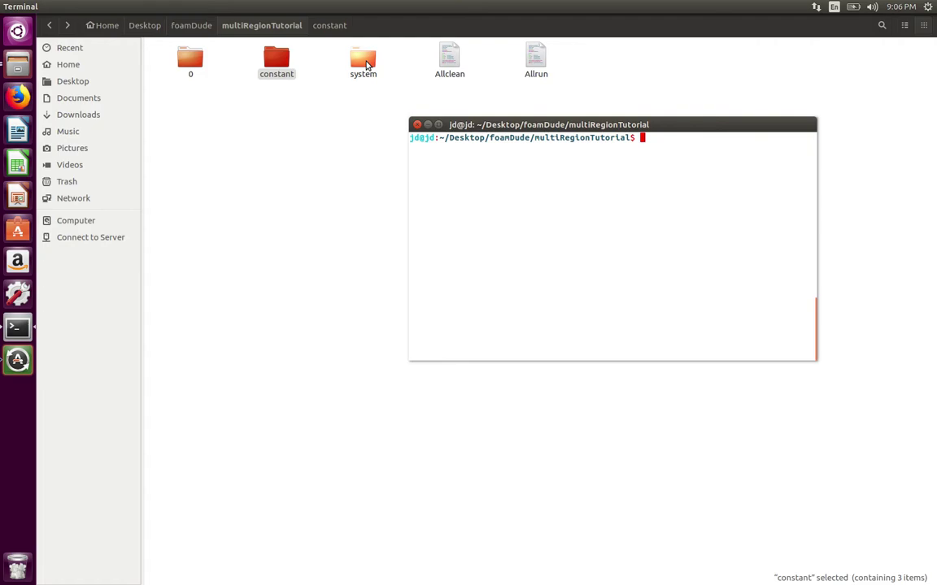
Close the terminal, look into the 0 folder, then go into the case's constant folder.
{"action": "key", "text": "ctrl+d"}
{"action": "left_click", "coordinate": [299, 96]}
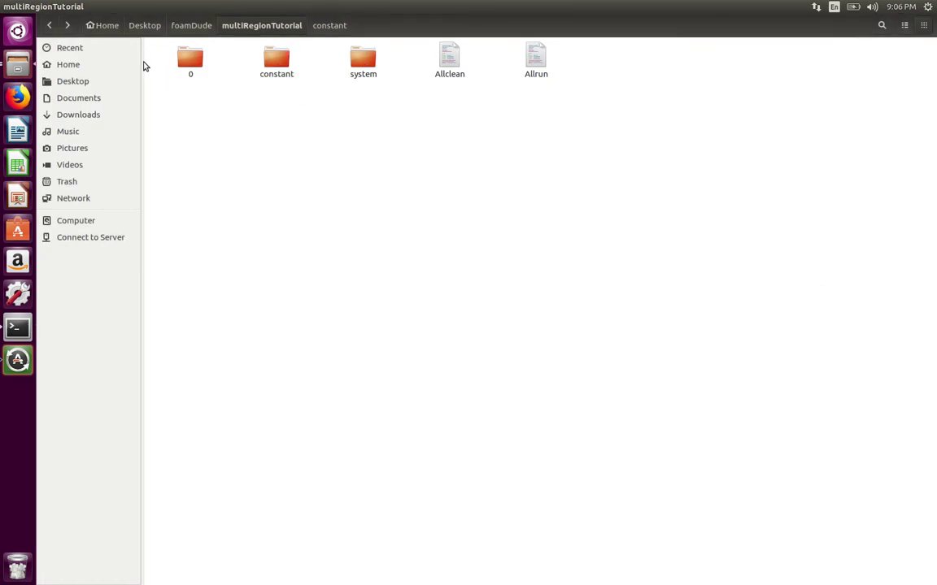
{"action": "double_click", "coordinate": [191, 62]}
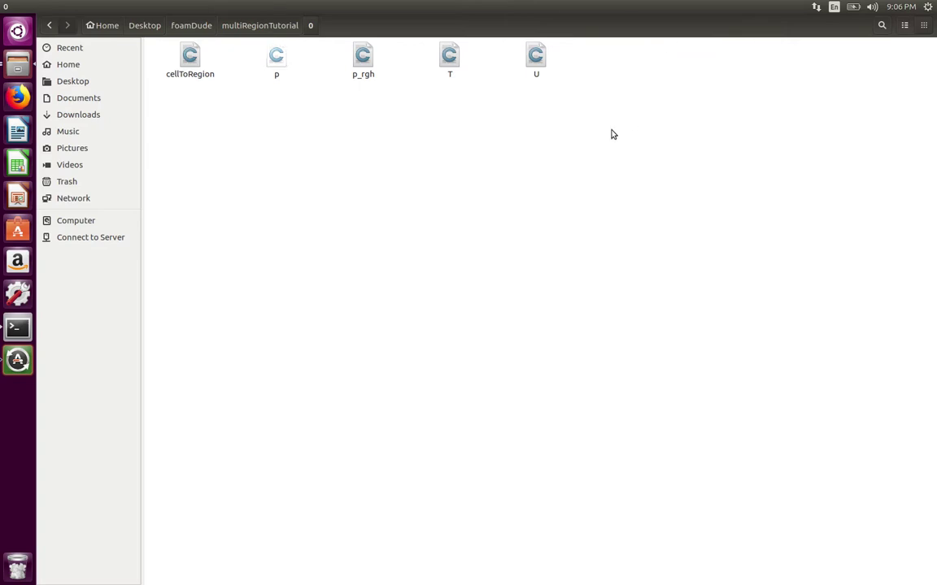
{"action": "left_click", "coordinate": [249, 25]}
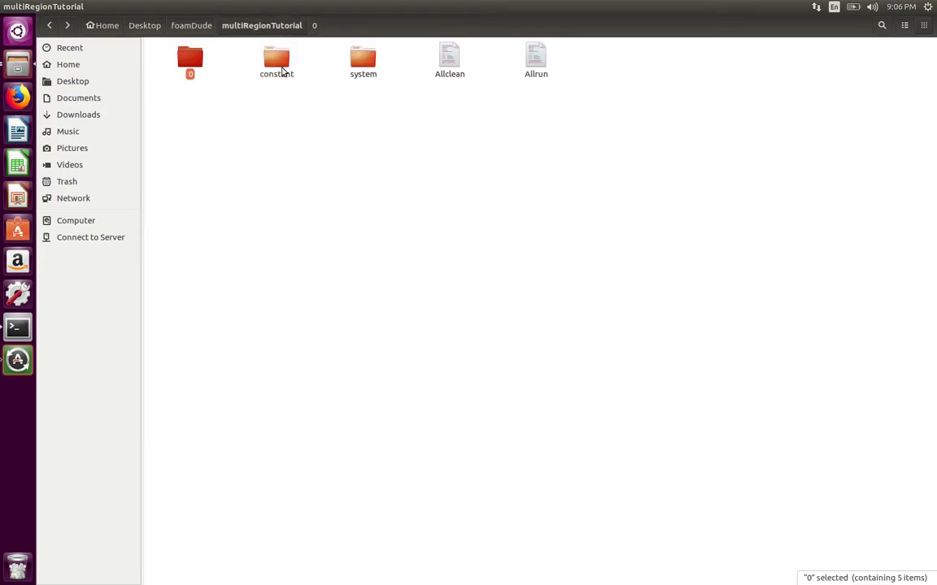
{"action": "double_click", "coordinate": [276, 63]}
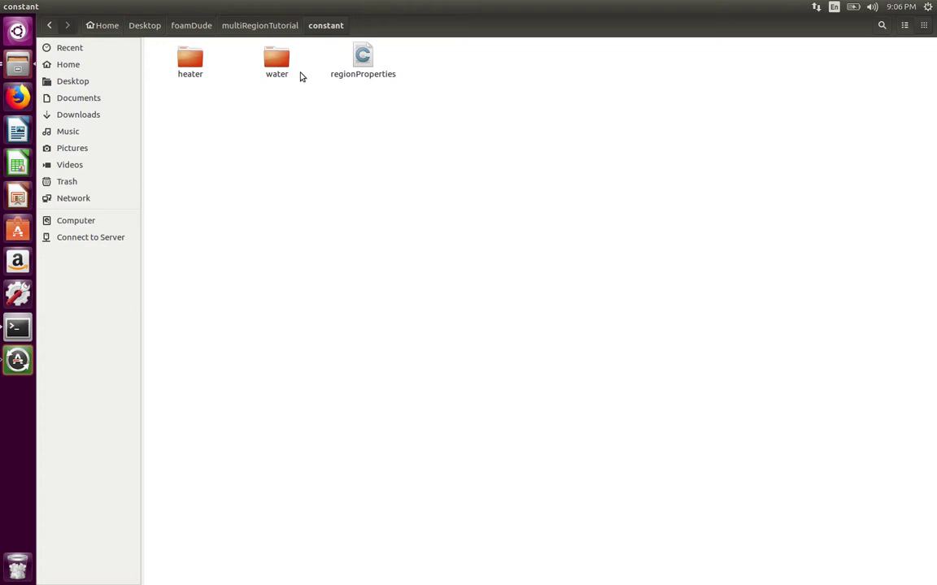
Open regionProperties and undo trial edits so water stays fluid and heater stays solid.
{"action": "double_click", "coordinate": [355, 78]}
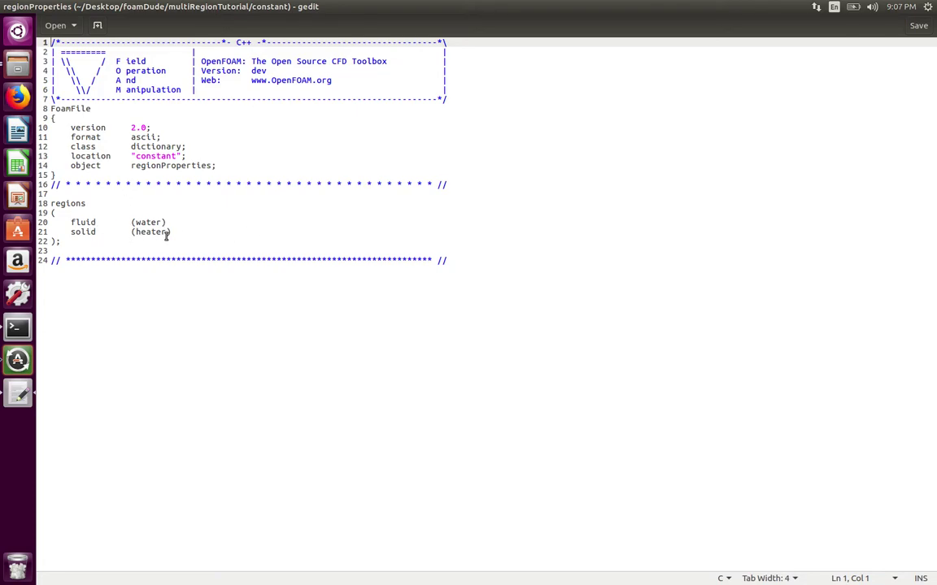
{"action": "left_click", "coordinate": [168, 234]}
{"action": "type", "text": "header2"}
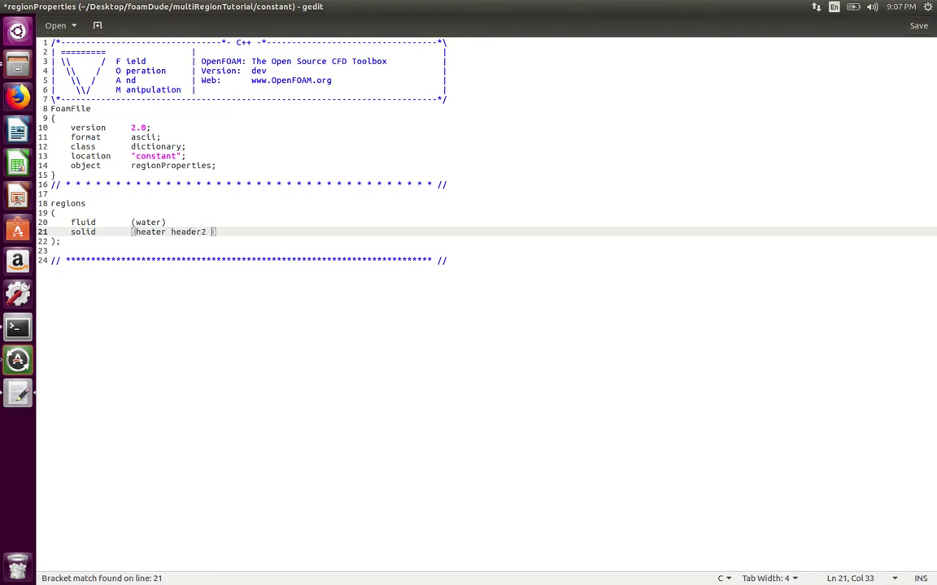
{"action": "key", "text": "BackSpace"}
{"action": "key", "text": "BackSpace"}
{"action": "key", "text": "BackSpace"}
{"action": "key", "text": "BackSpace"}
{"action": "key", "text": "BackSpace"}
{"action": "key", "text": "BackSpace"}
{"action": "key", "text": "BackSpace"}
{"action": "key", "text": "BackSpace"}
{"action": "key", "text": "BackSpace"}
{"action": "key", "text": "Up"}
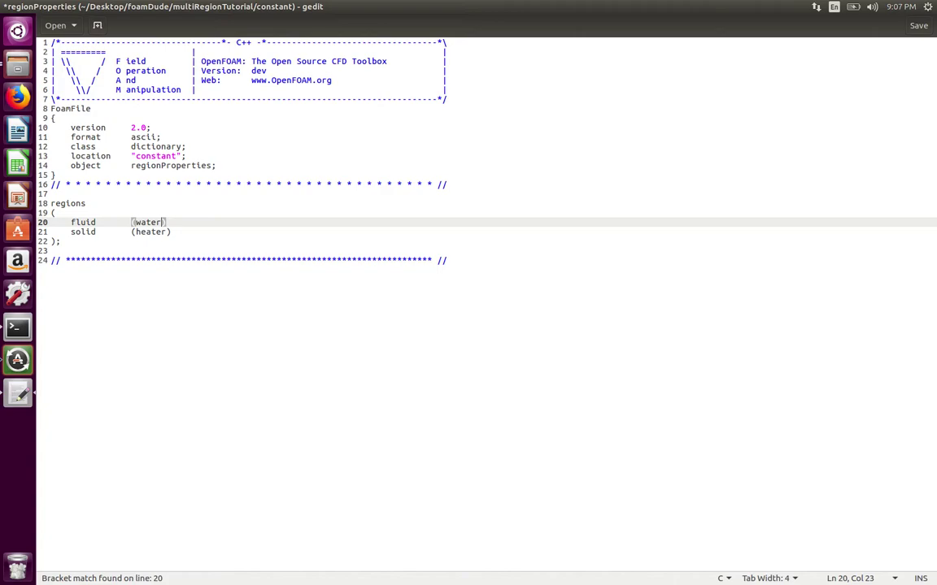
{"action": "type", "text": "aur"}
{"action": "key", "text": "BackSpace"}
{"action": "key", "text": "BackSpace"}
{"action": "type", "text": "ir jell"}
{"action": "key", "text": "BackSpace"}
{"action": "key", "text": "BackSpace"}
{"action": "key", "text": "BackSpace"}
{"action": "key", "text": "BackSpace"}
{"action": "key", "text": "BackSpace"}
{"action": "key", "text": "BackSpace"}
{"action": "key", "text": "BackSpace"}
{"action": "key", "text": "BackSpace"}
{"action": "key", "text": "BackSpace"}
Save regionProperties, leave the editor, and return to the multiRegionTutorial folder in Files.
{"action": "key", "text": "ctrl+s"}
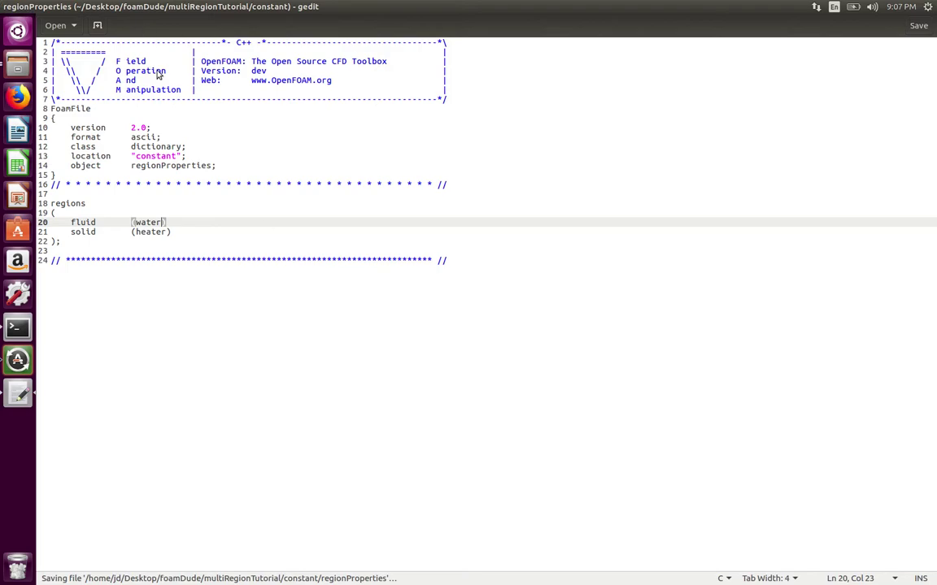
{"action": "left_click", "coordinate": [128, 222]}
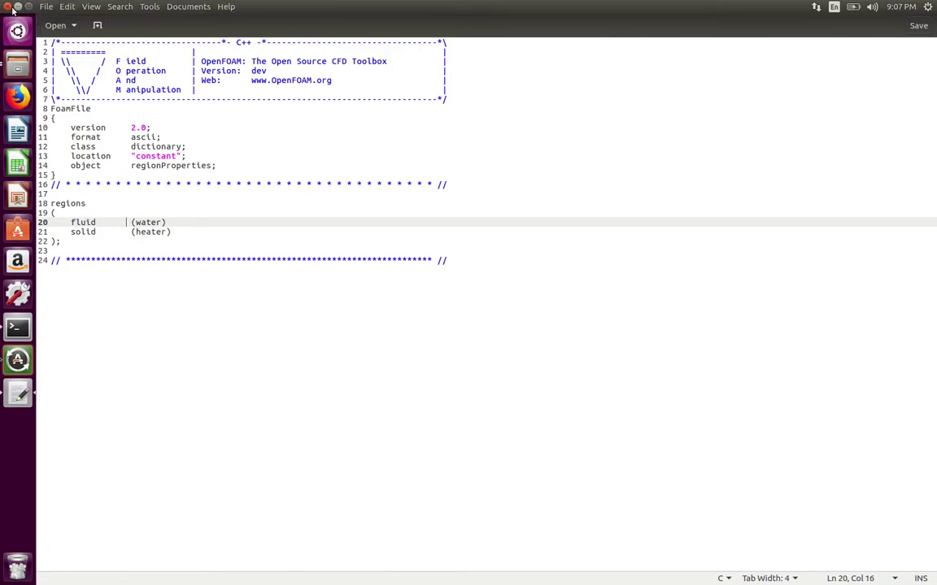
{"action": "key", "text": "alt+Tab"}
{"action": "left_click", "coordinate": [299, 54]}
{"action": "left_click", "coordinate": [236, 26]}
Open system > heater > fvOptions in gedit.
{"action": "double_click", "coordinate": [362, 65]}
{"action": "double_click", "coordinate": [172, 51]}
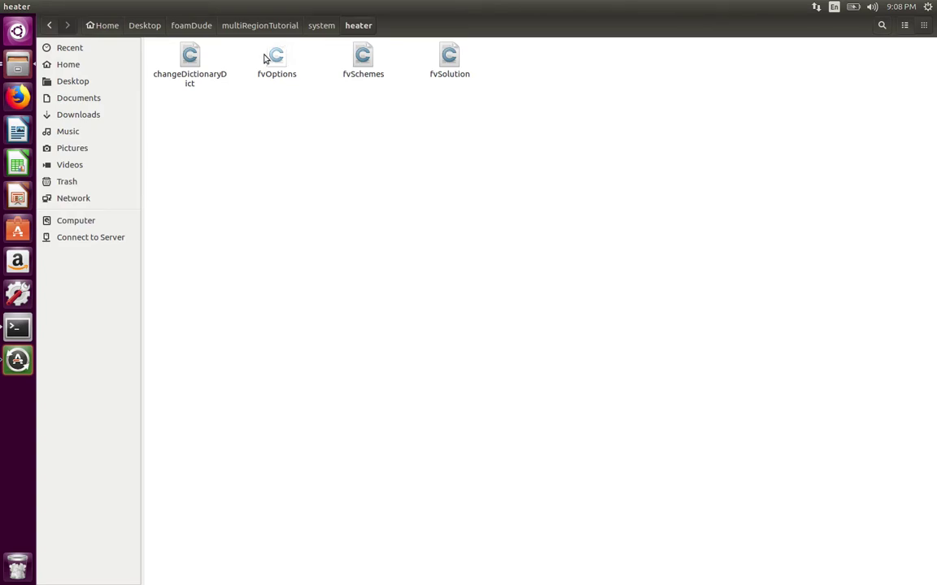
{"action": "double_click", "coordinate": [274, 55]}
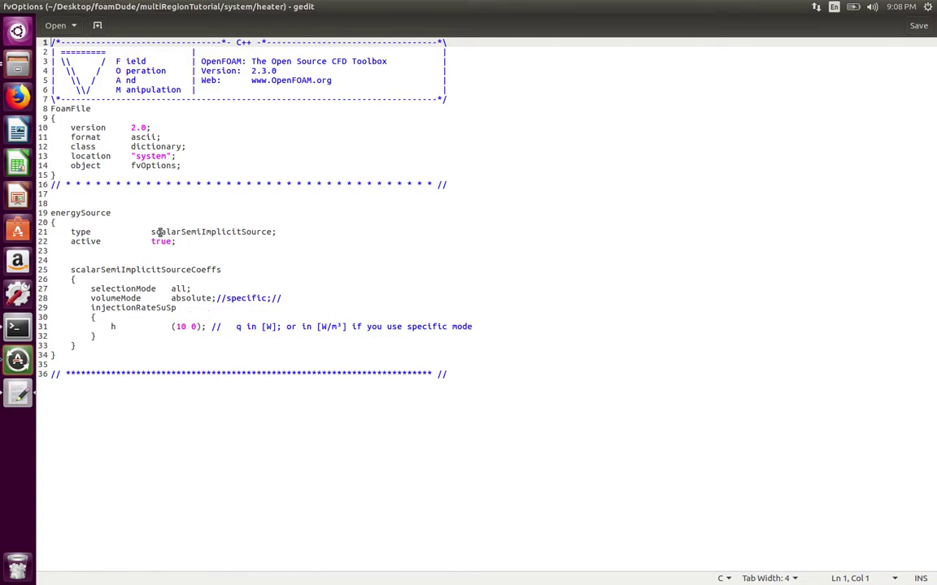
Change the heater's h injection rate from (10 0) to (0 0), save, and close gedit.
{"action": "mouse_move", "coordinate": [8, 11]}
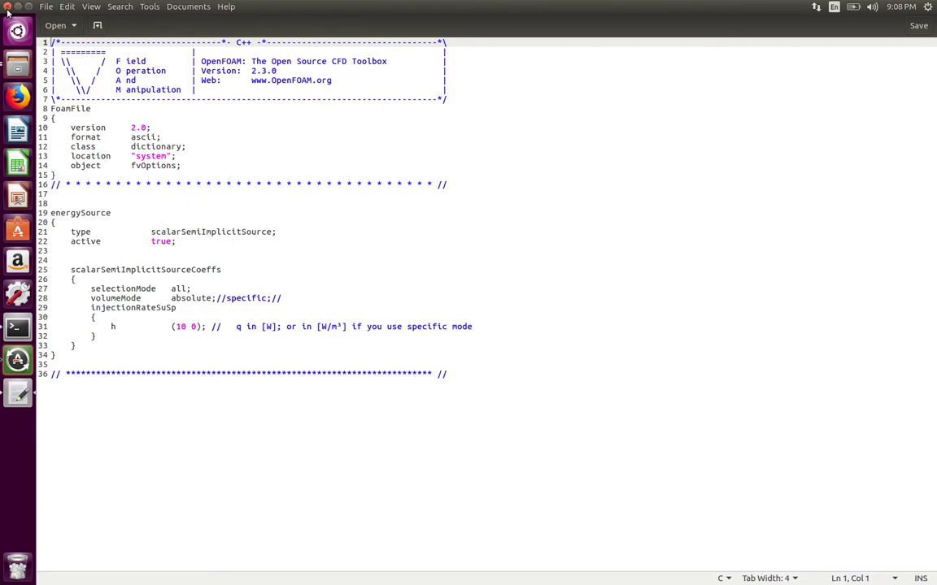
{"action": "left_click", "coordinate": [179, 328]}
{"action": "key", "text": "BackSpace"}
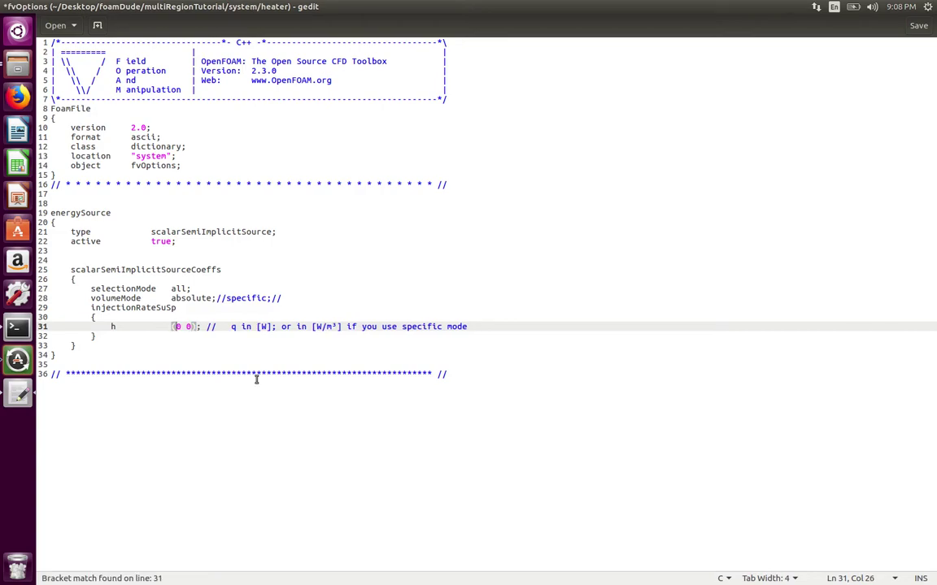
{"action": "key", "text": "ctrl+s"}
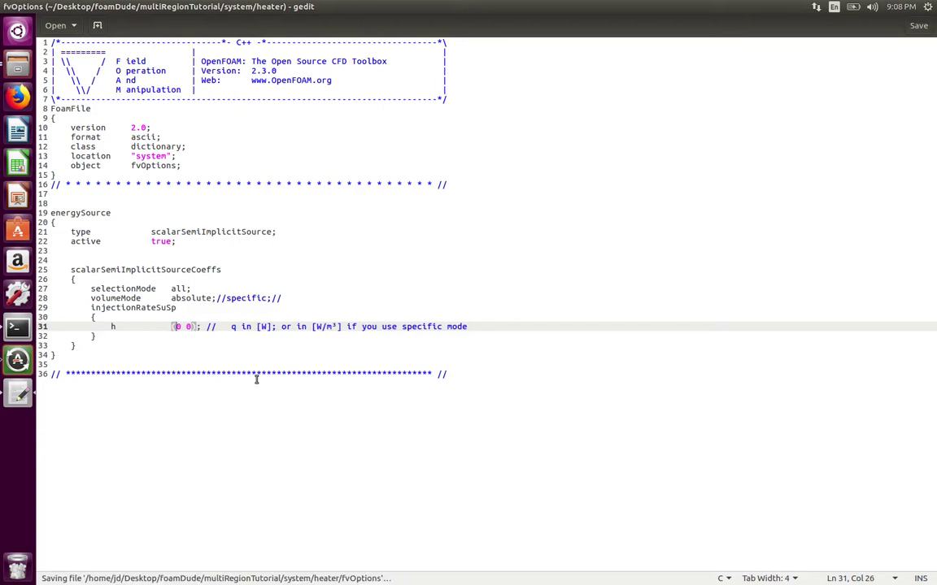
{"action": "left_click", "coordinate": [10, 7]}
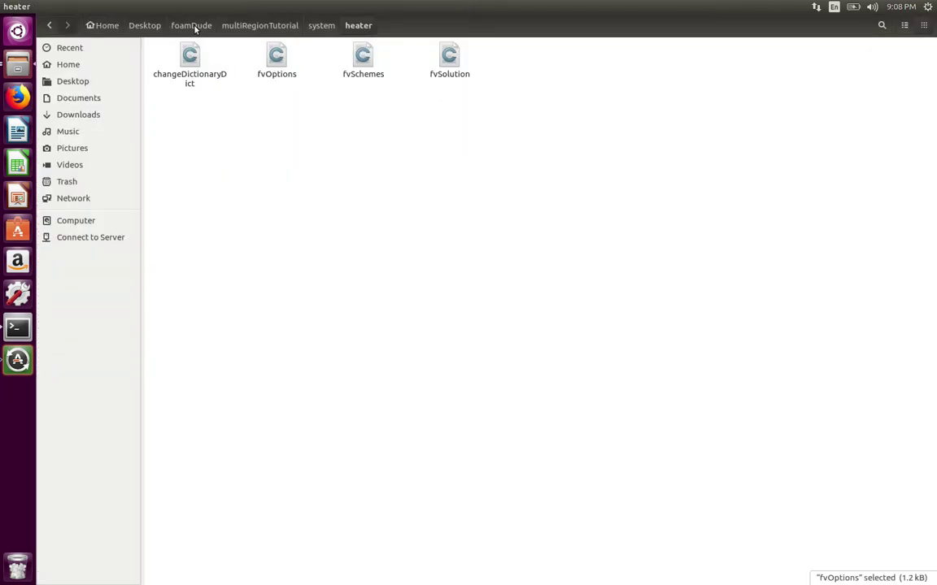
{"action": "double_click", "coordinate": [191, 55]}
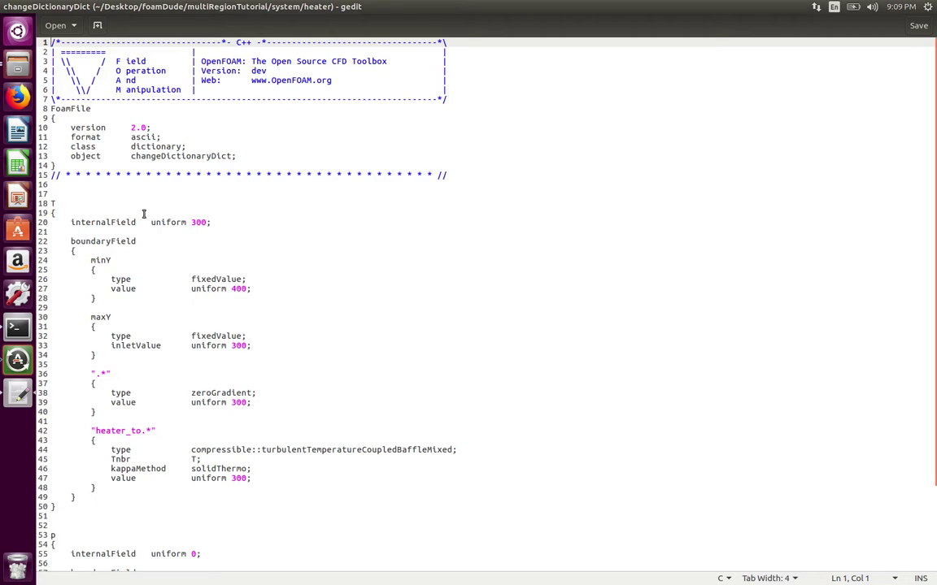
{"action": "scroll", "coordinate": [137, 220], "scroll_direction": "down", "scroll_amount": 3}
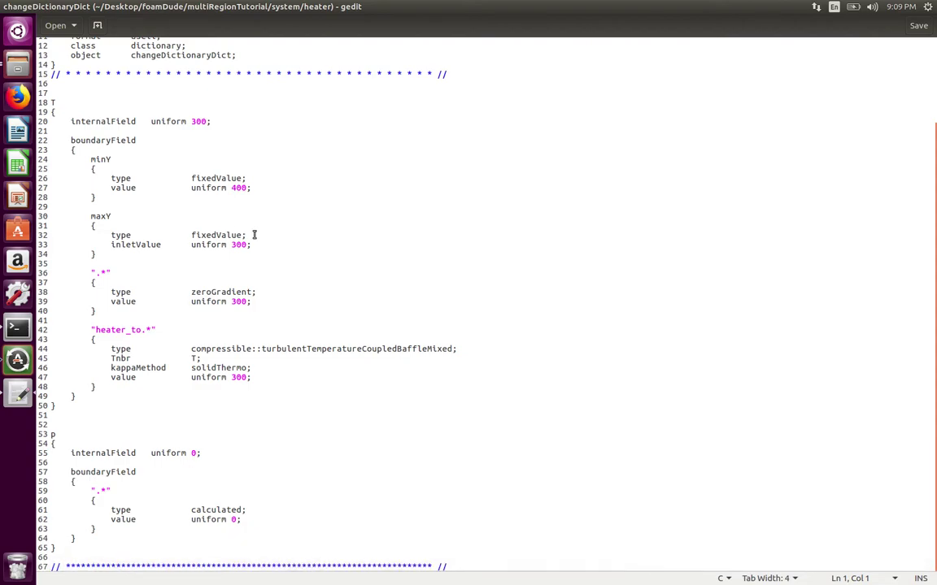
{"action": "scroll", "coordinate": [253, 235], "scroll_direction": "up", "scroll_amount": 3}
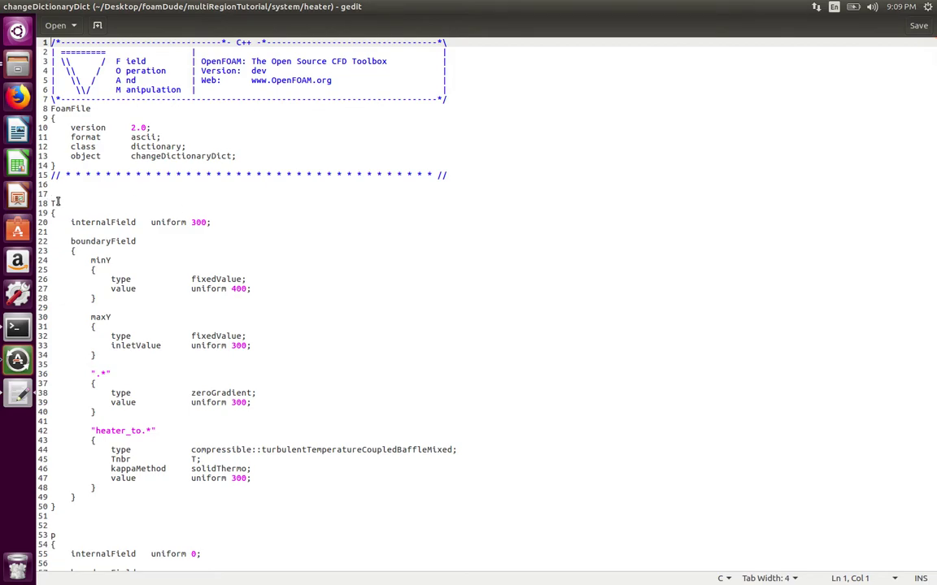
{"action": "scroll", "coordinate": [225, 222], "scroll_direction": "down", "scroll_amount": 1}
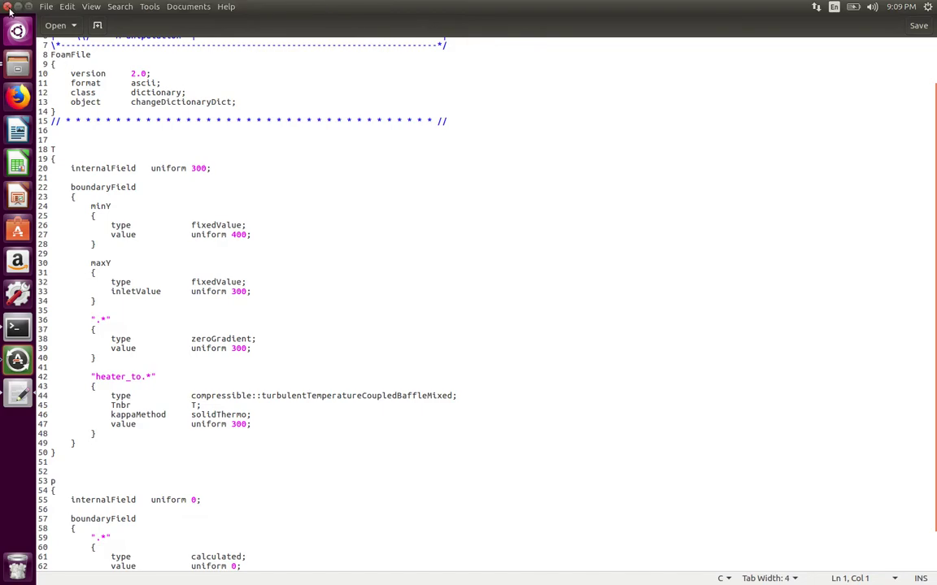
{"action": "left_click", "coordinate": [8, 7]}
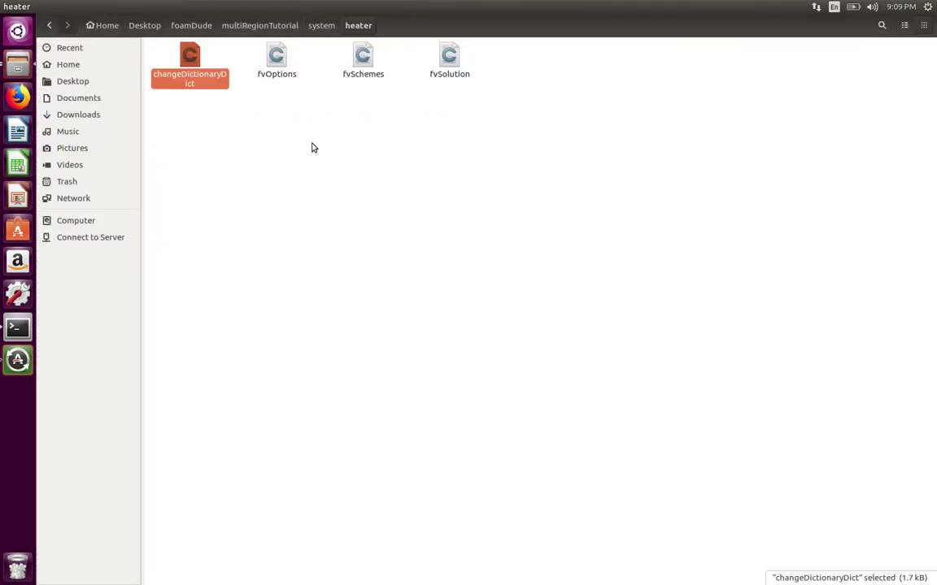
Go from system into the water folder and open its changeDictionaryDict.
{"action": "left_click", "coordinate": [312, 147]}
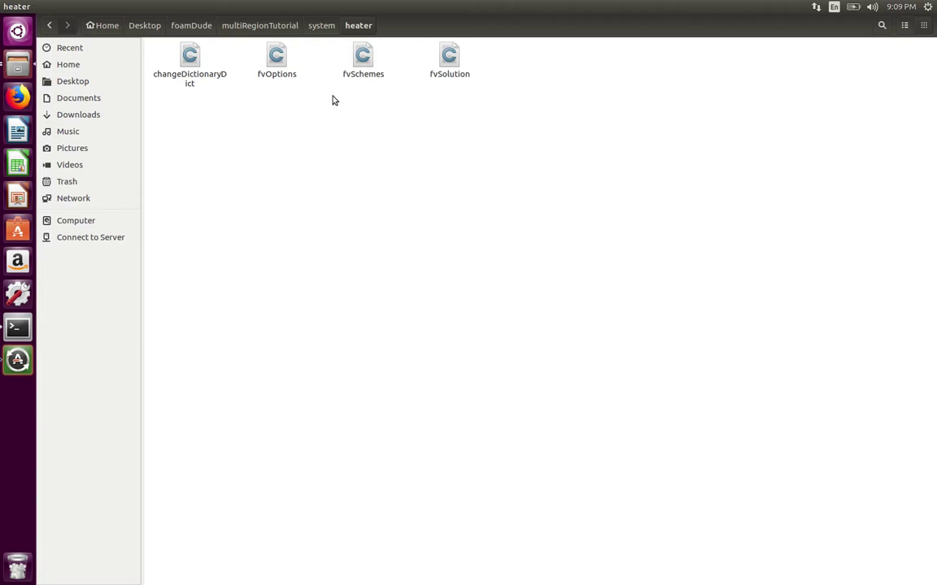
{"action": "left_click", "coordinate": [322, 27]}
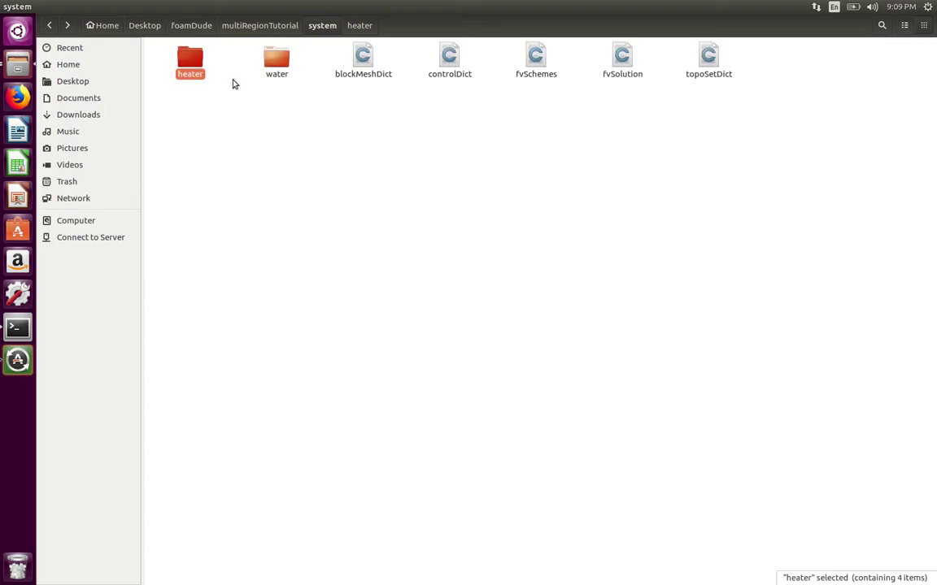
{"action": "double_click", "coordinate": [275, 69]}
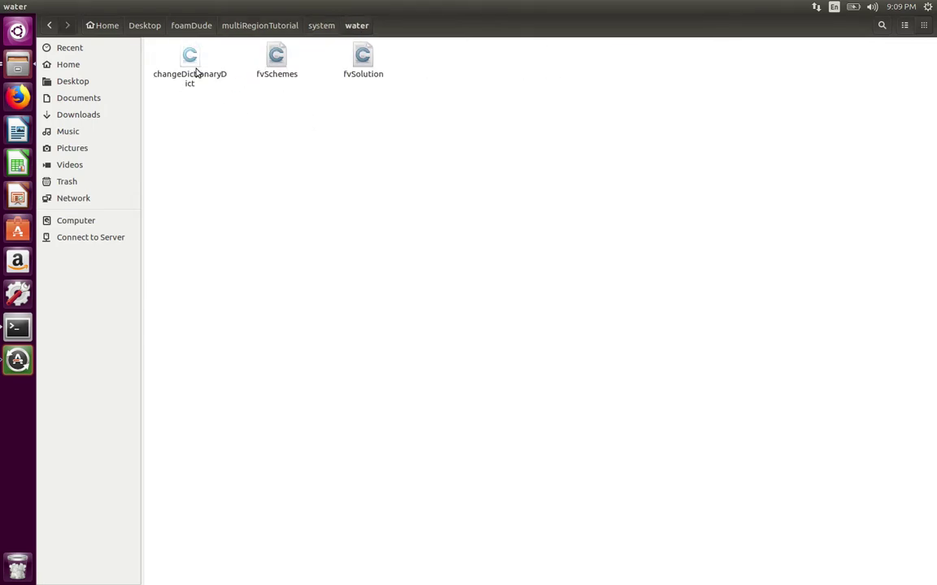
{"action": "left_click", "coordinate": [188, 65]}
{"action": "double_click", "coordinate": [189, 65]}
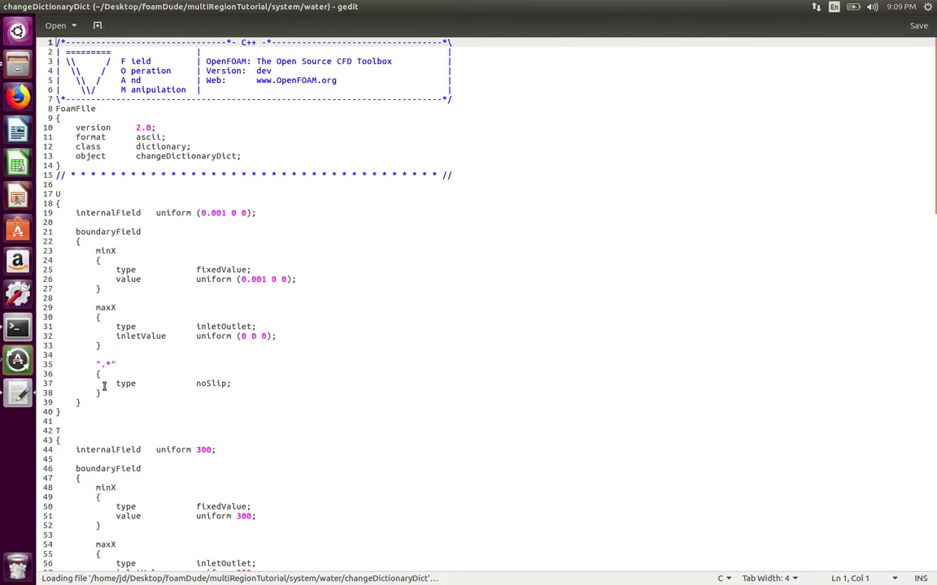
Check the U and T blocks: minX (0.001 0 0), maxX inletOutlet, T 300 throughout.
{"action": "left_click", "coordinate": [366, 351]}
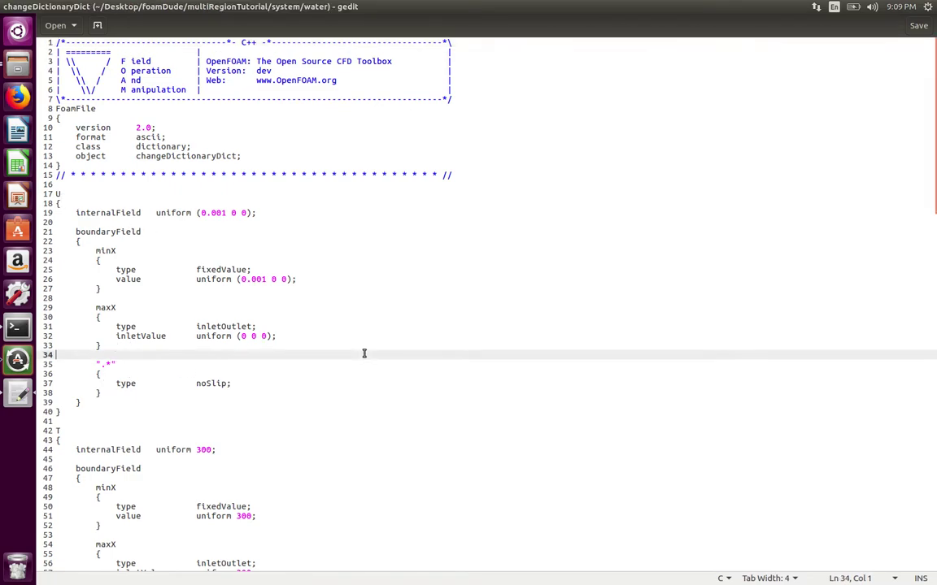
{"action": "scroll", "coordinate": [365, 351], "scroll_direction": "down", "scroll_amount": 17}
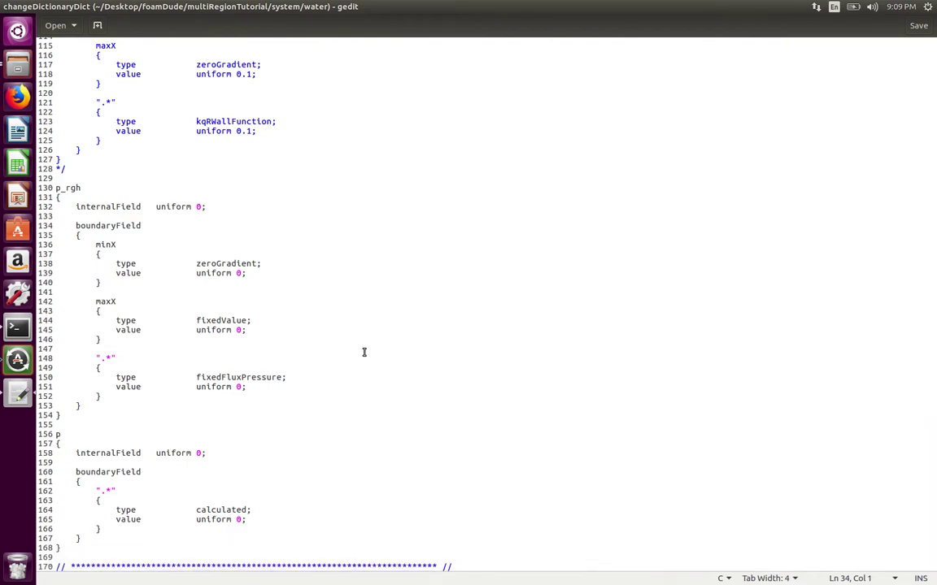
{"action": "scroll", "coordinate": [364, 352], "scroll_direction": "up", "scroll_amount": 11}
{"action": "left_click", "coordinate": [81, 352]}
{"action": "scroll", "coordinate": [78, 382], "scroll_direction": "up", "scroll_amount": 2}
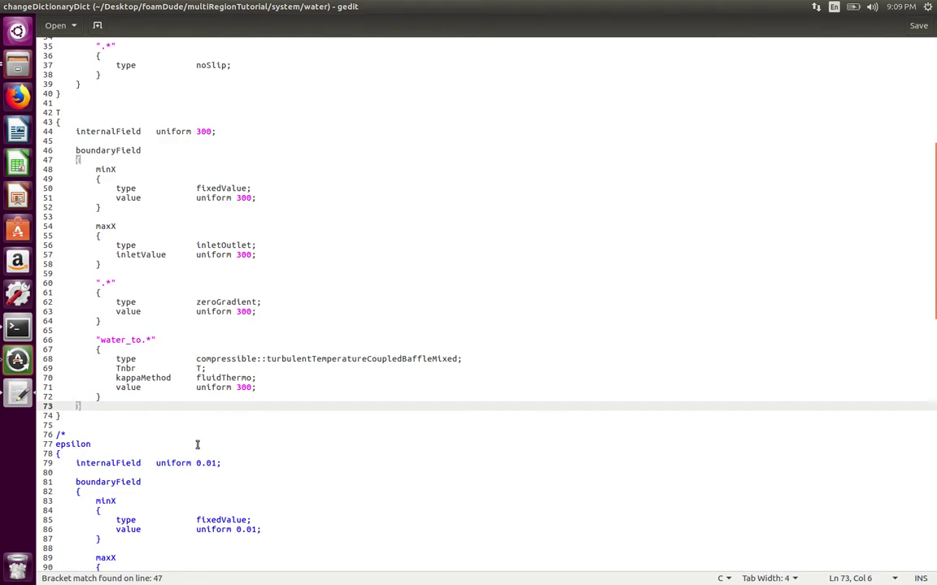
{"action": "scroll", "coordinate": [197, 445], "scroll_direction": "up", "scroll_amount": 10}
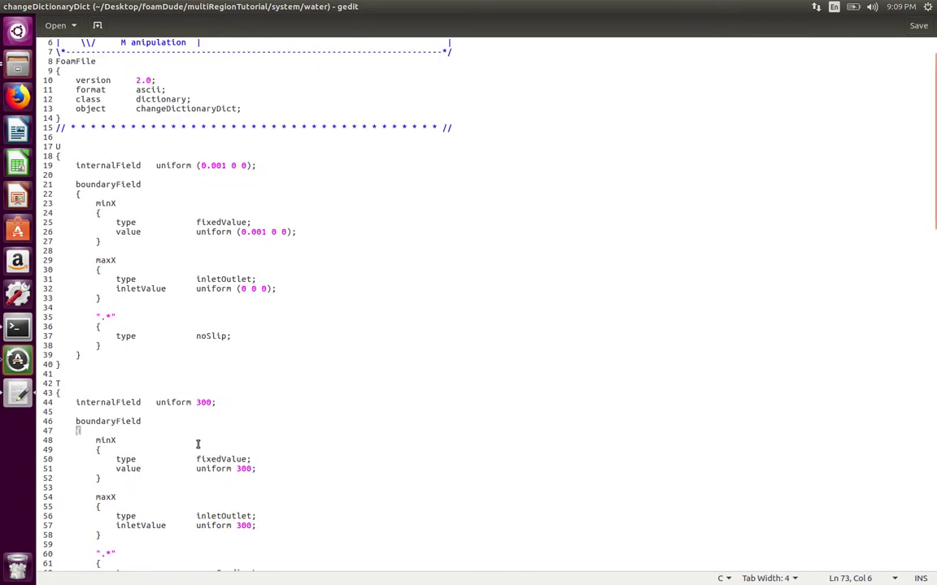
{"action": "scroll", "coordinate": [200, 442], "scroll_direction": "down", "scroll_amount": 2}
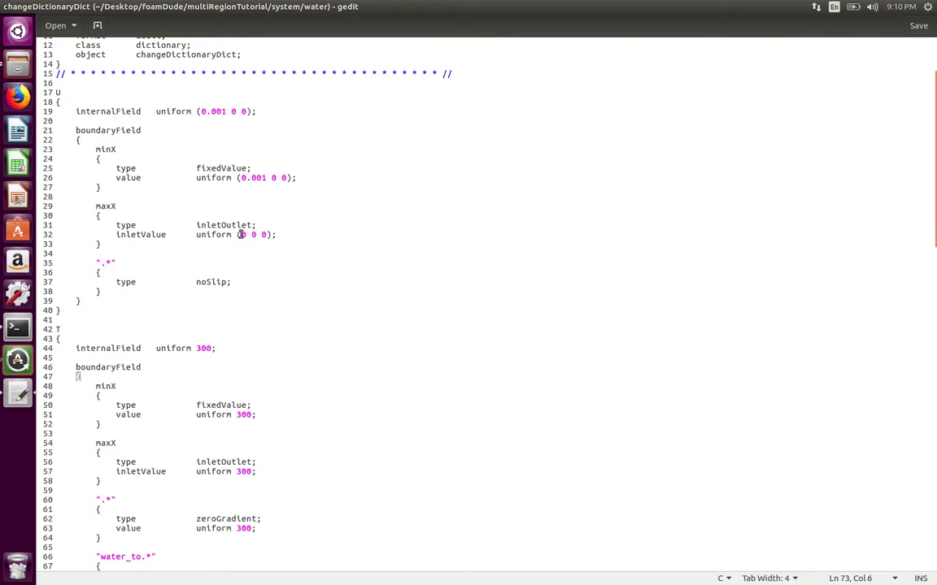
Scroll through the epsilon, k, p_rgh and p entries, then close changeDictionaryDict.
{"action": "scroll", "coordinate": [274, 237], "scroll_direction": "down", "scroll_amount": 10}
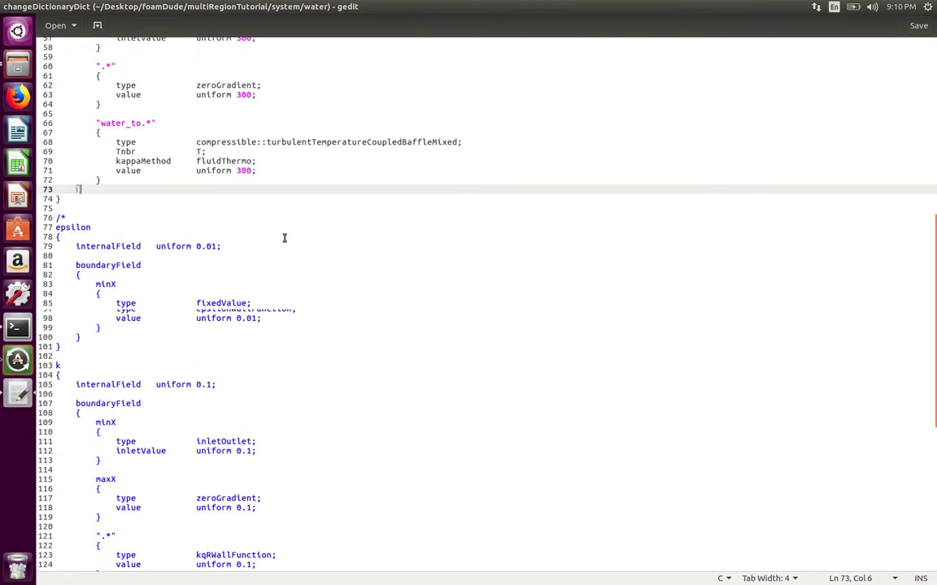
{"action": "scroll", "coordinate": [275, 237], "scroll_direction": "up", "scroll_amount": 3}
{"action": "scroll", "coordinate": [275, 237], "scroll_direction": "up", "scroll_amount": 2}
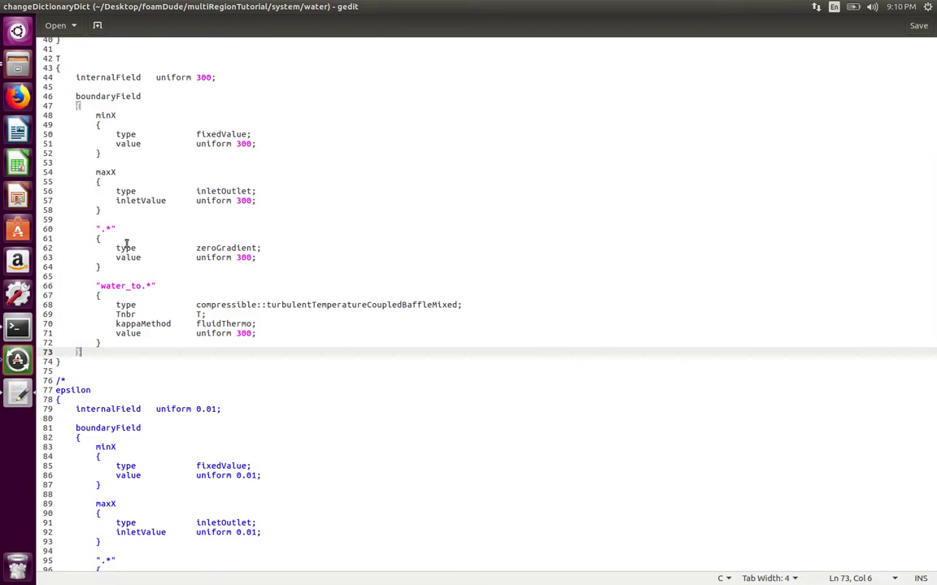
{"action": "scroll", "coordinate": [126, 244], "scroll_direction": "down", "scroll_amount": 6}
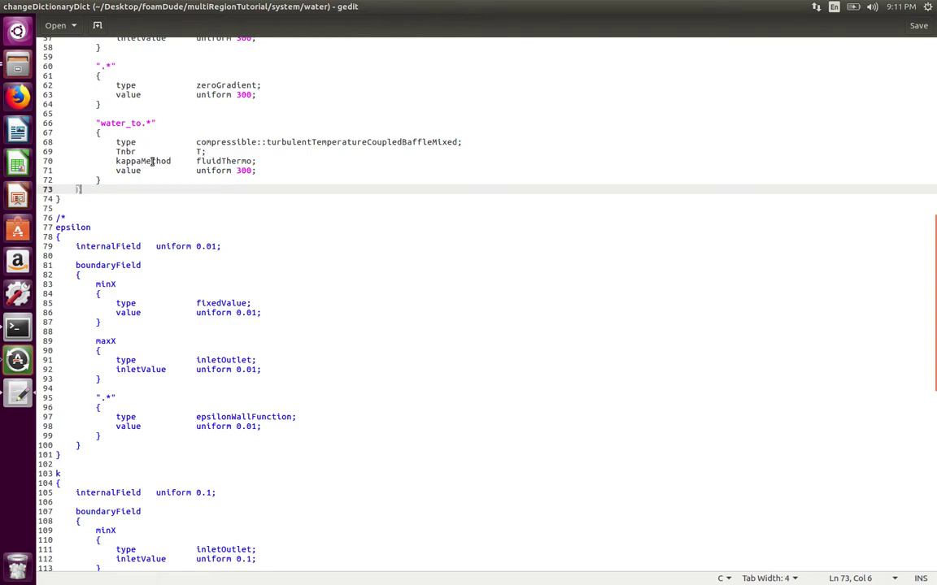
{"action": "scroll", "coordinate": [350, 153], "scroll_direction": "down", "scroll_amount": 19}
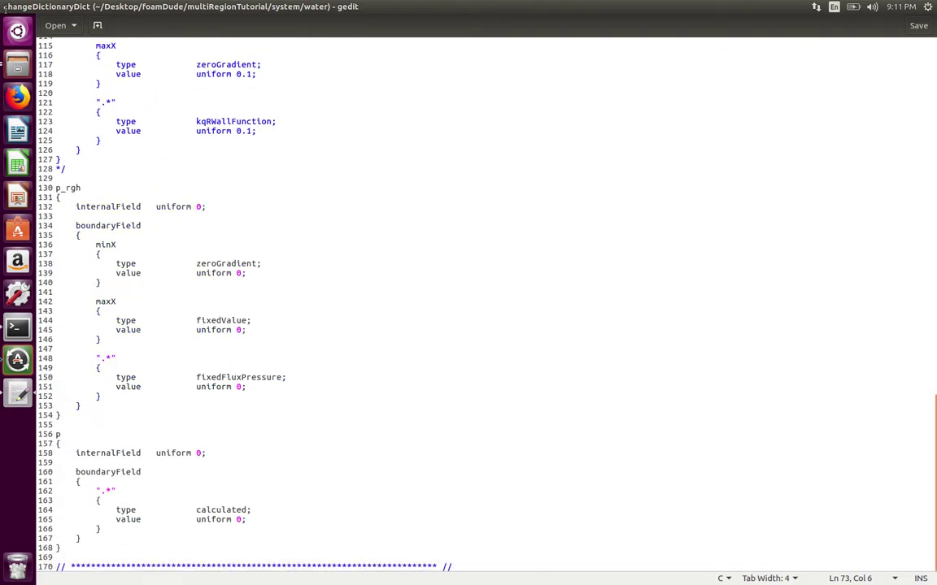
{"action": "left_click", "coordinate": [408, 100]}
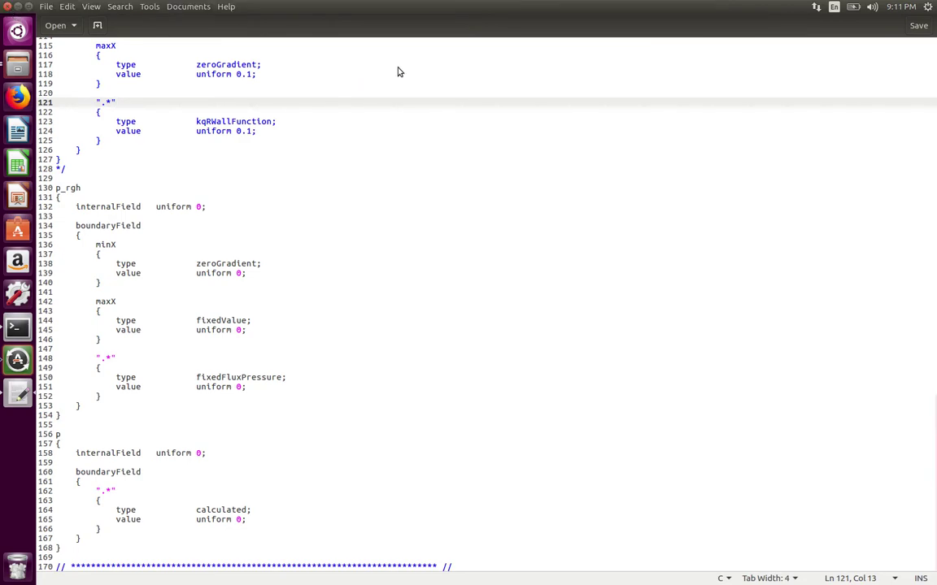
{"action": "left_click", "coordinate": [6, 8]}
Navigate up from system/water to constant/heater and open thermophysicalProperties (kappa 80, Cp 450, rho 8000).
{"action": "left_click", "coordinate": [280, 96]}
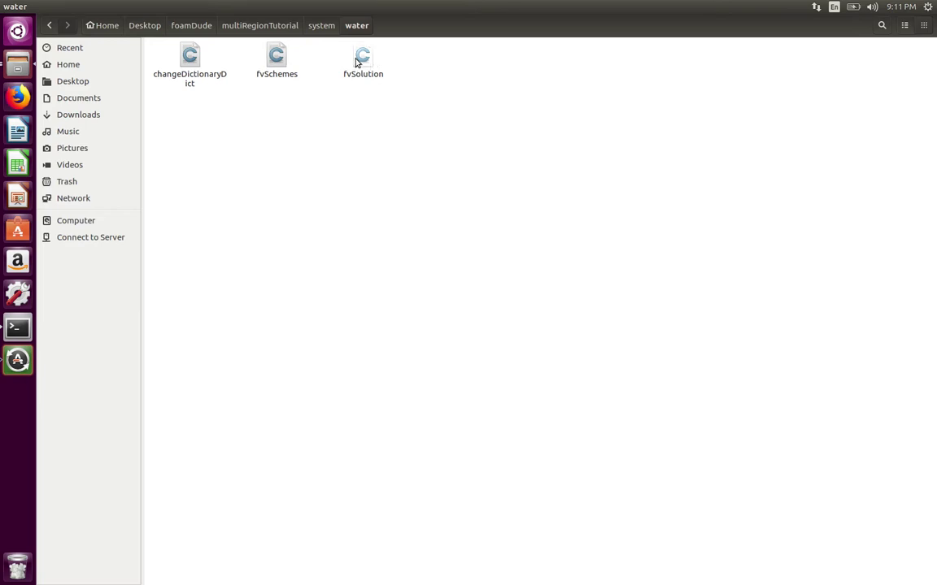
{"action": "key", "text": "alt+Up"}
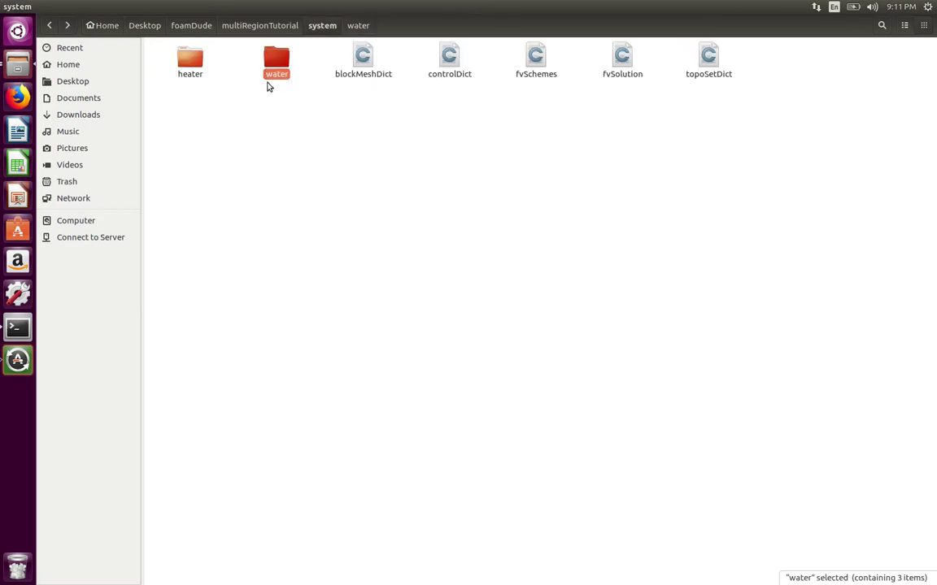
{"action": "left_click", "coordinate": [268, 91]}
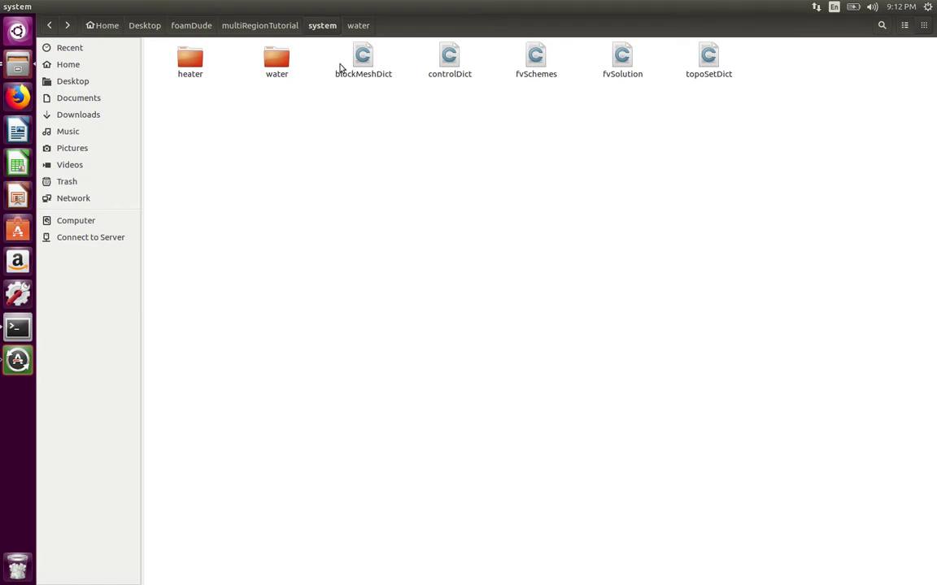
{"action": "left_click", "coordinate": [262, 27]}
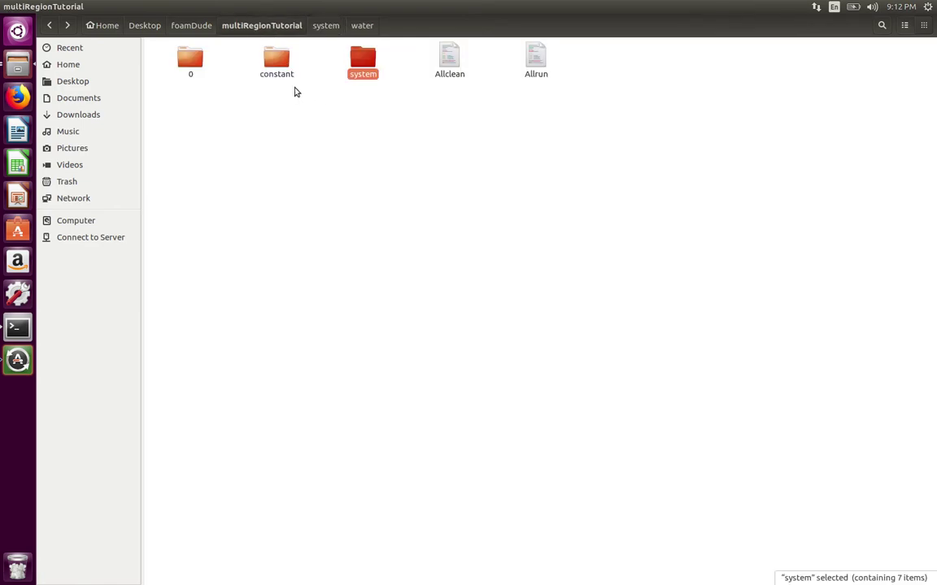
{"action": "left_click", "coordinate": [283, 66]}
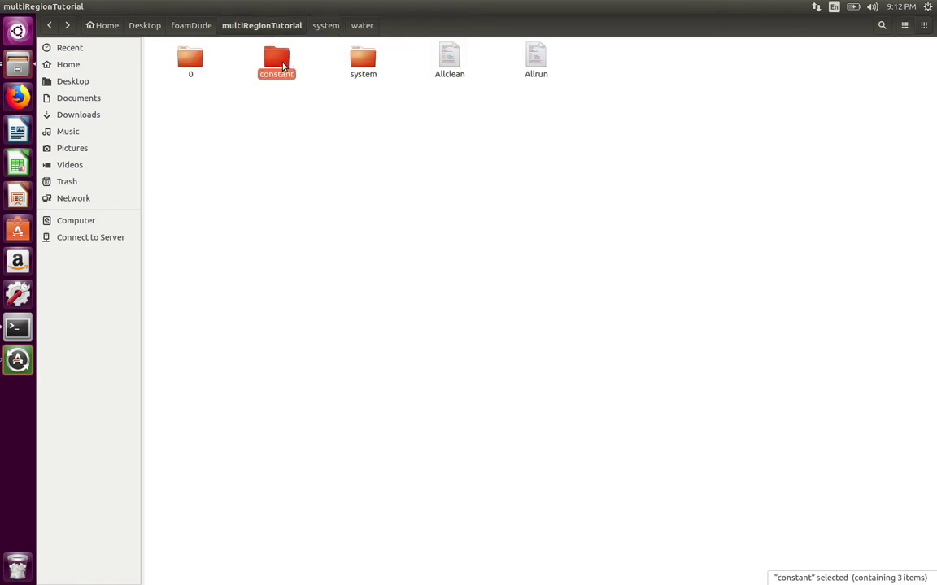
{"action": "double_click", "coordinate": [283, 65]}
{"action": "left_click", "coordinate": [187, 63]}
{"action": "double_click", "coordinate": [186, 62]}
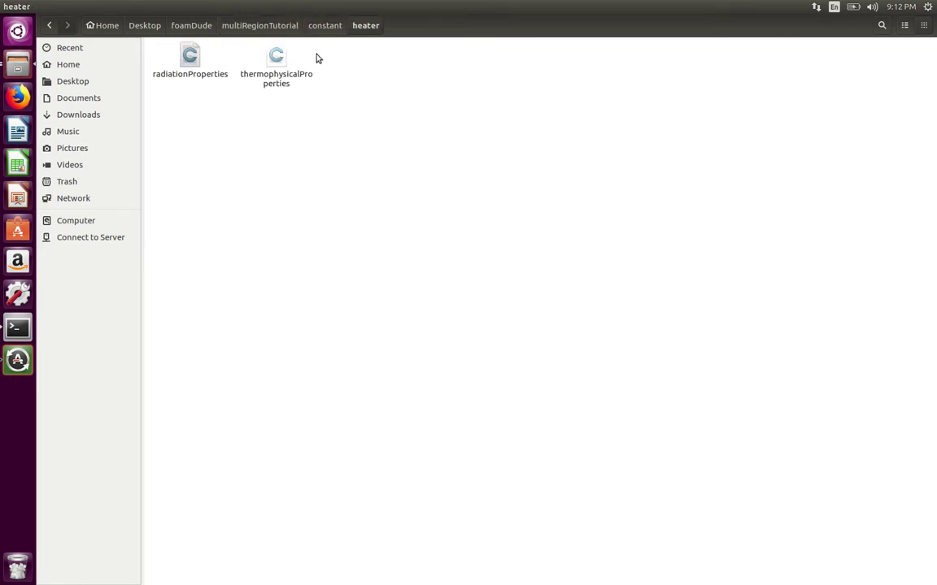
{"action": "double_click", "coordinate": [275, 57]}
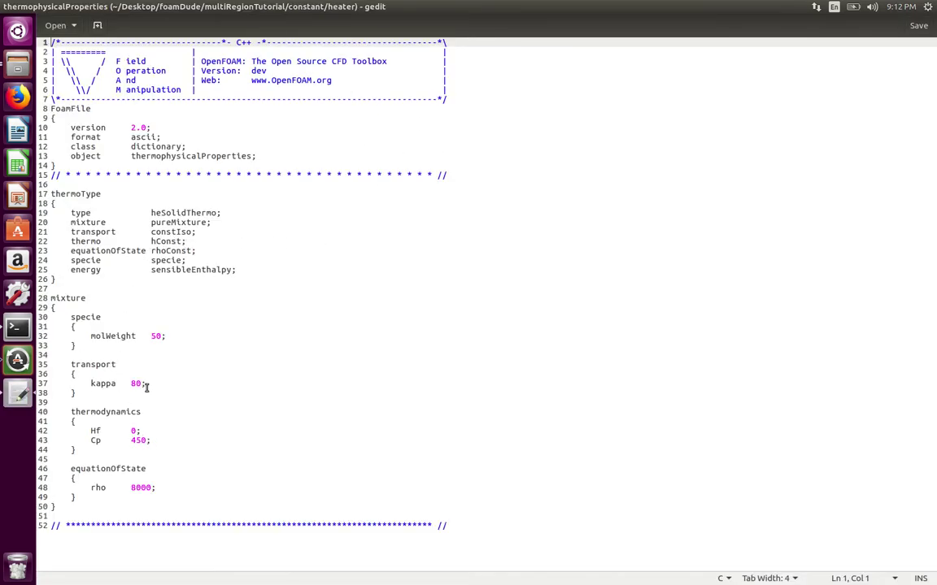
Close thermophysicalProperties, then open and close the heater's radiationProperties (opaqueSolid, emissivity 0.1).
{"action": "left_click", "coordinate": [8, 7]}
{"action": "left_click", "coordinate": [221, 118]}
{"action": "left_click", "coordinate": [189, 57]}
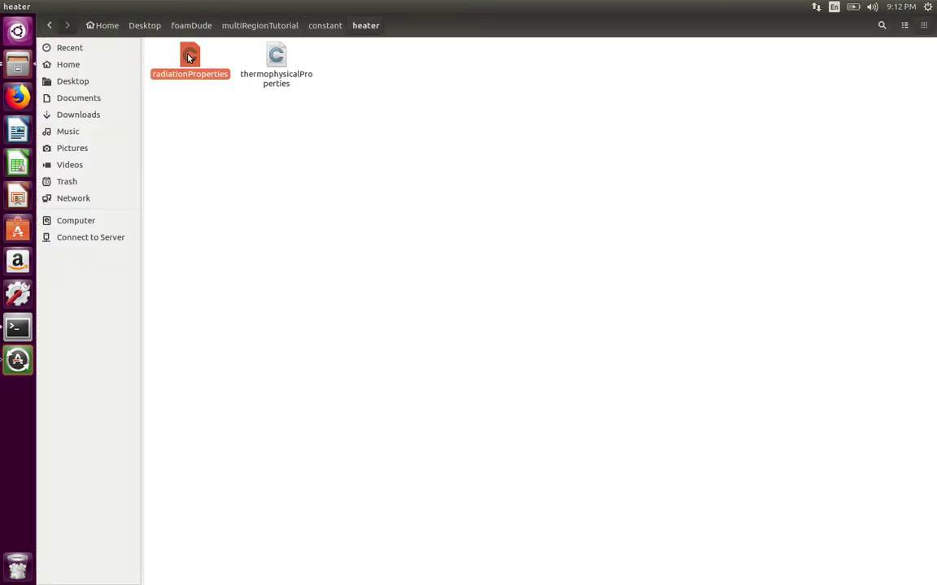
{"action": "double_click", "coordinate": [189, 57]}
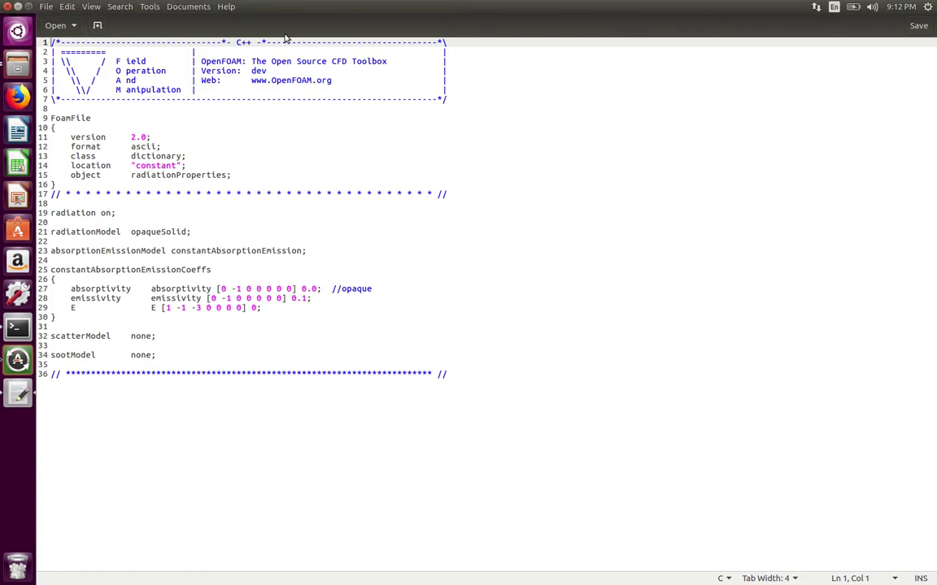
{"action": "key", "text": "ctrl+q"}
Go into constant/water and review its radiationProperties with radiation off, then close it.
{"action": "left_click", "coordinate": [321, 31]}
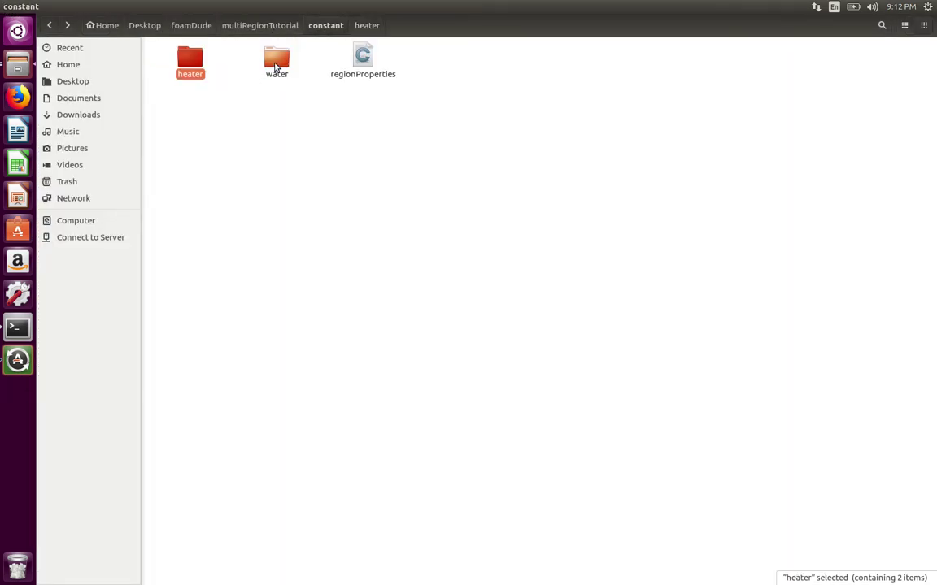
{"action": "double_click", "coordinate": [275, 65]}
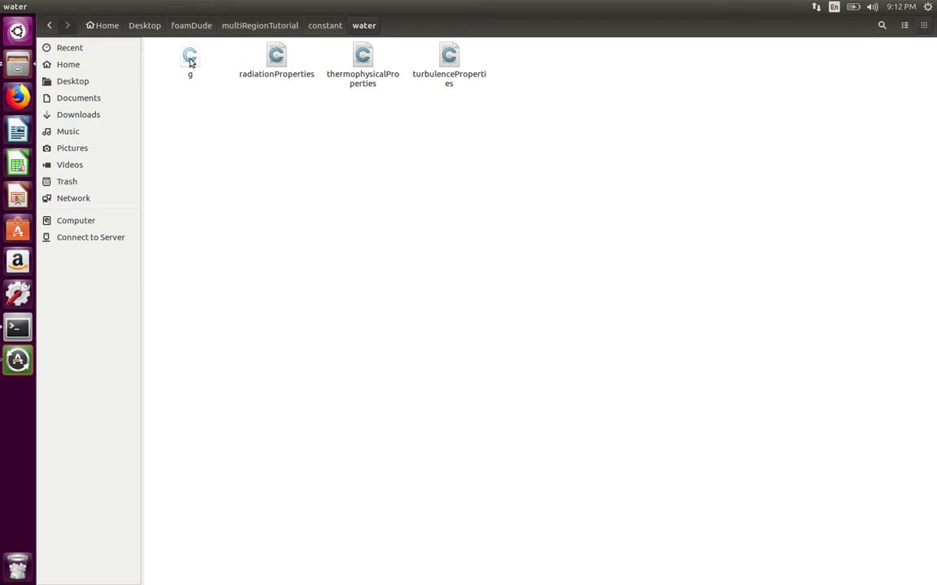
{"action": "double_click", "coordinate": [277, 57]}
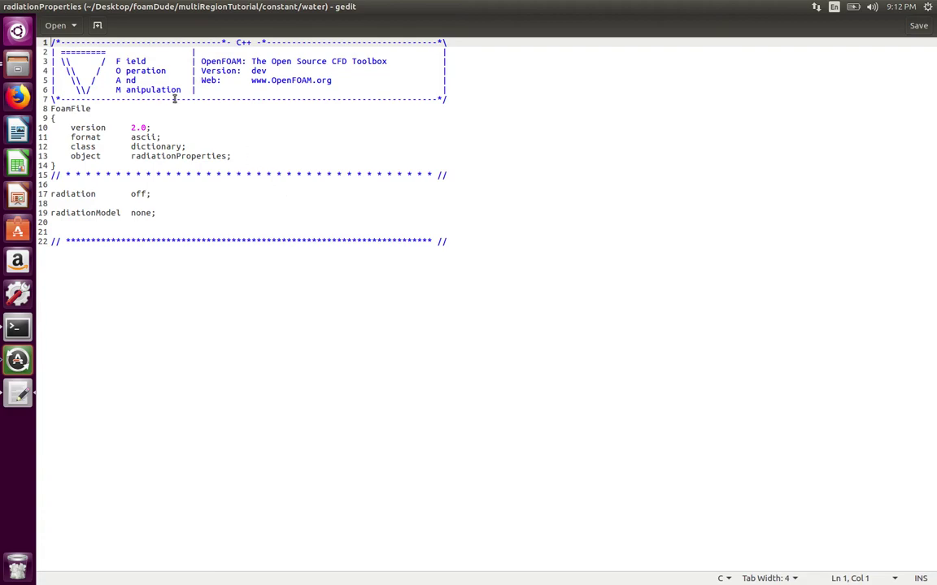
{"action": "left_click", "coordinate": [7, 7]}
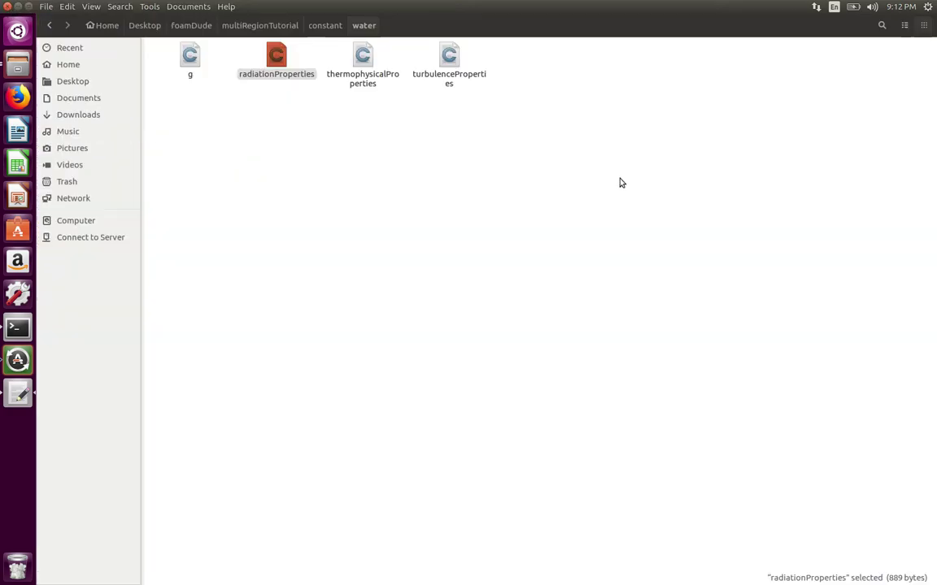
Open the water region's turbulenceProperties to confirm simulationType laminar, then close it.
{"action": "left_click", "coordinate": [361, 75]}
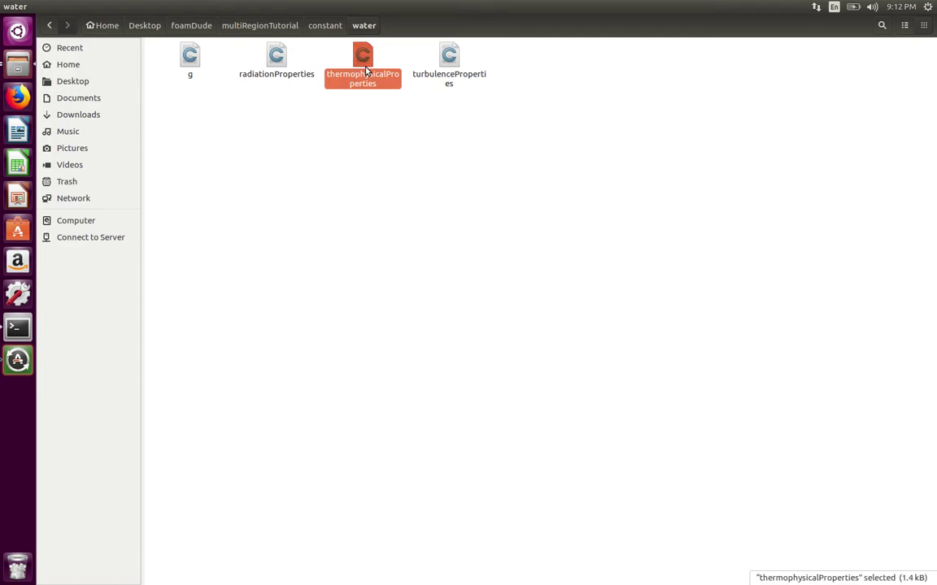
{"action": "left_click", "coordinate": [443, 67]}
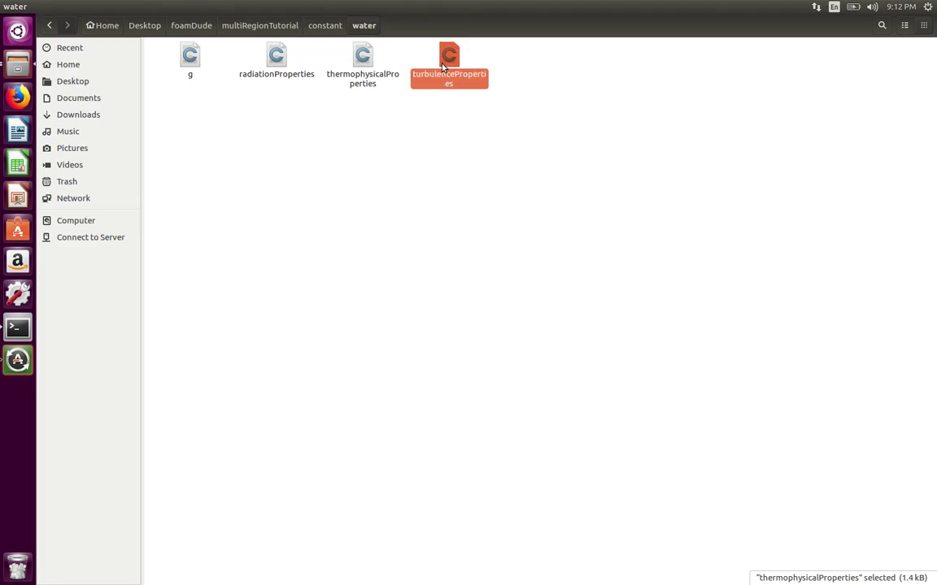
{"action": "double_click", "coordinate": [443, 68]}
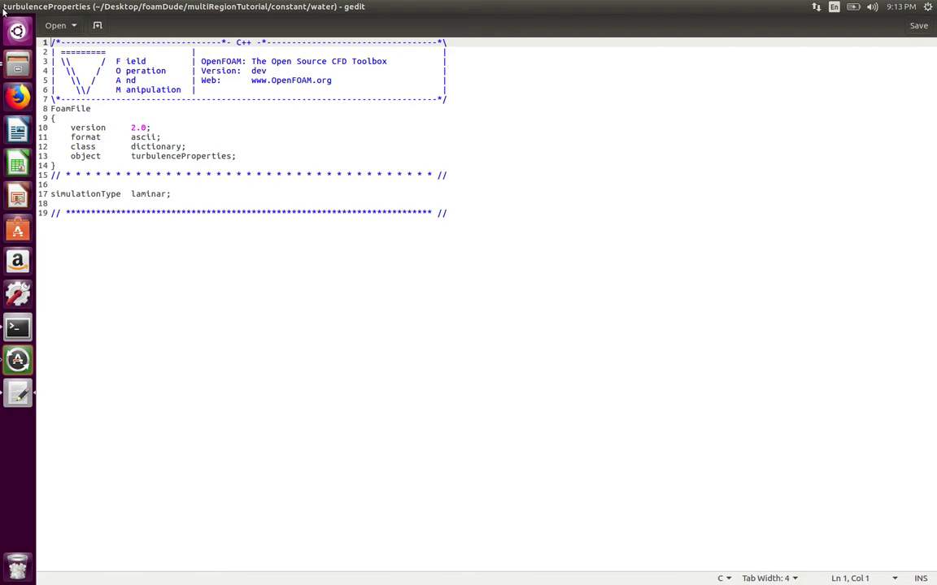
{"action": "key", "text": "ctrl+q"}
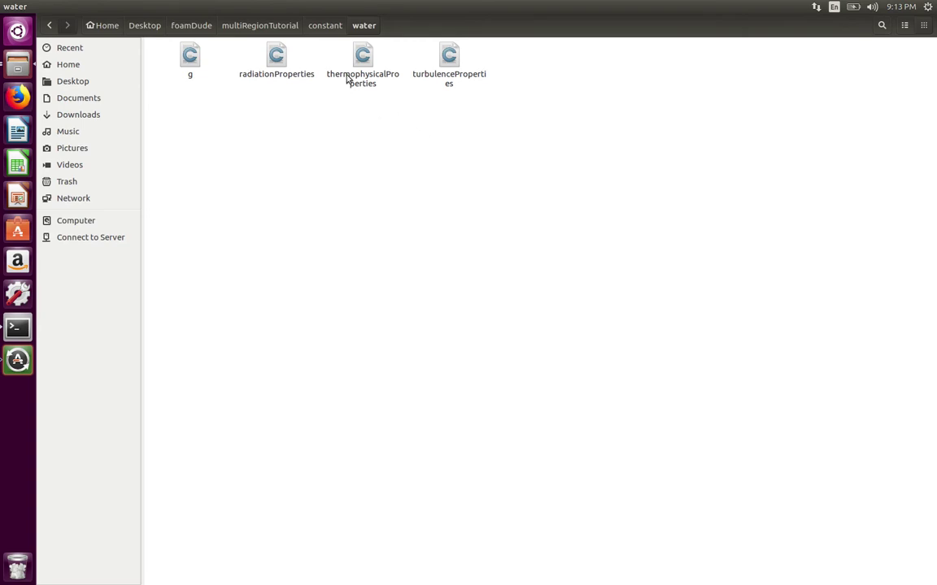
Open the Allrun script and change line 21's message from End Meshing to End Simulation.
{"action": "left_click", "coordinate": [279, 28]}
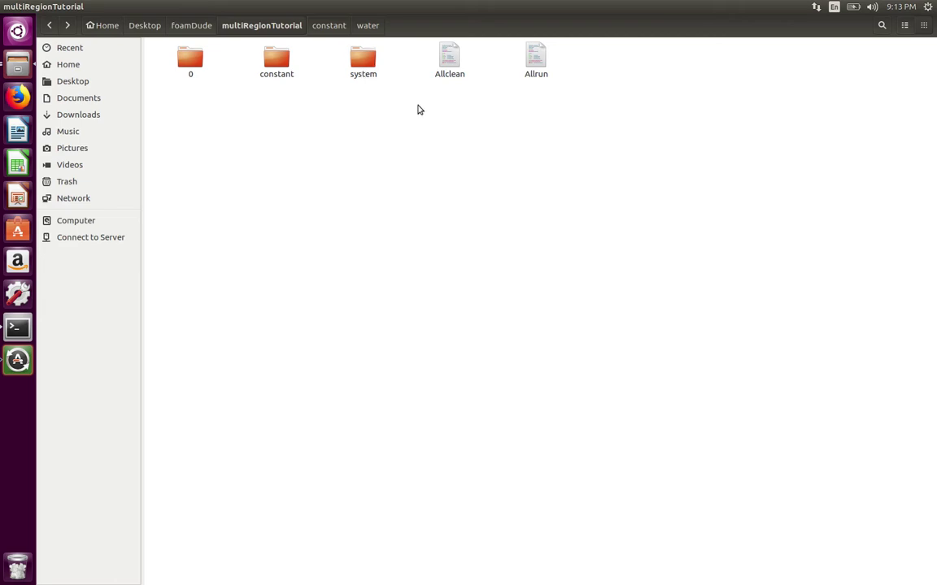
{"action": "double_click", "coordinate": [535, 54]}
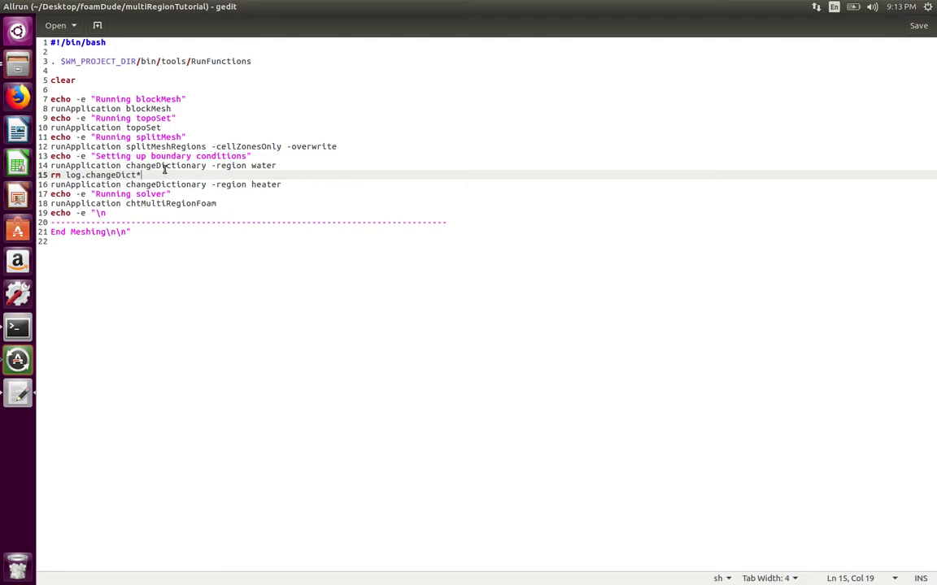
{"action": "left_click_drag", "start_coordinate": [131, 232], "coordinate": [85, 232]}
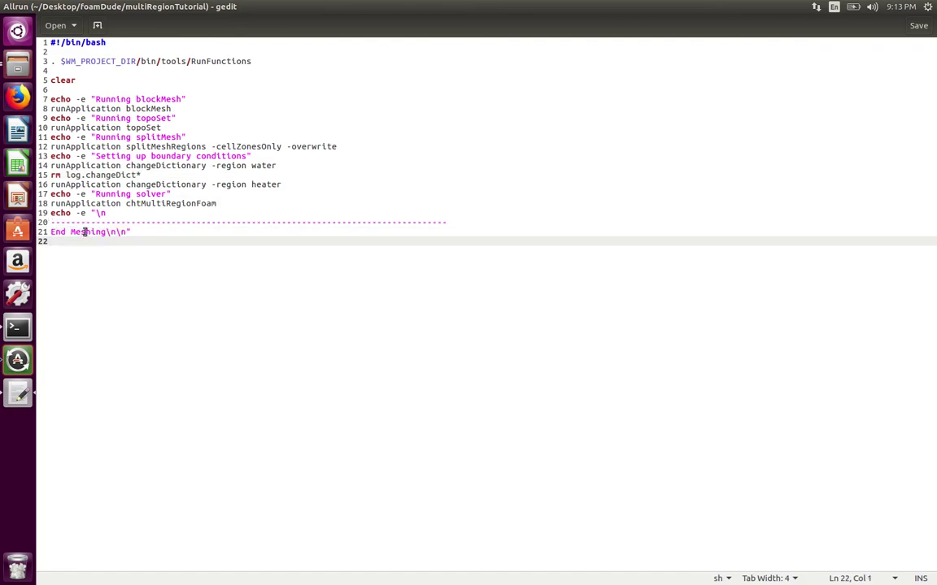
{"action": "double_click", "coordinate": [85, 232]}
{"action": "type", "text": "Simula"}
{"action": "type", "text": "tion"}
Save Allrun and delete the extra line break at the end of the End Simulation message.
{"action": "key", "text": "ctrl+s"}
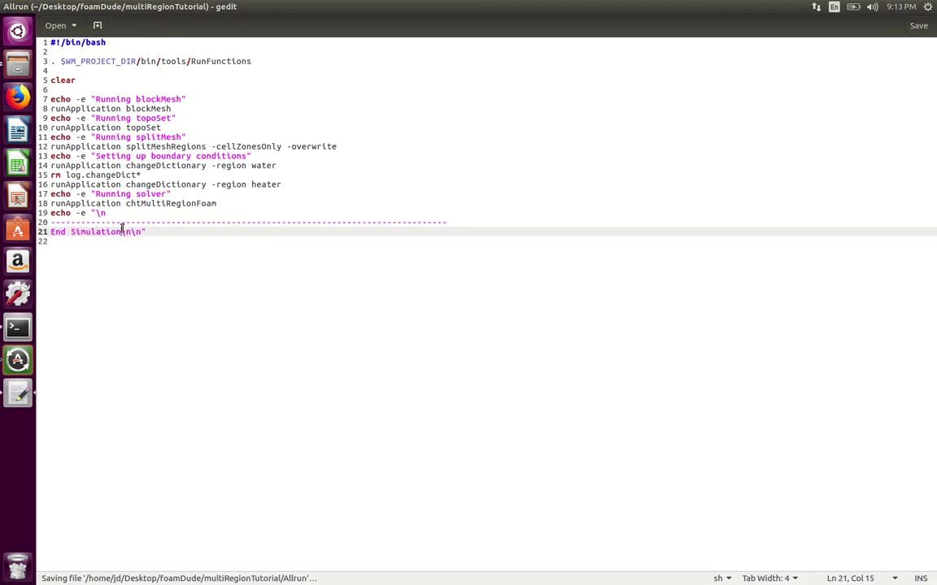
{"action": "left_click", "coordinate": [141, 232]}
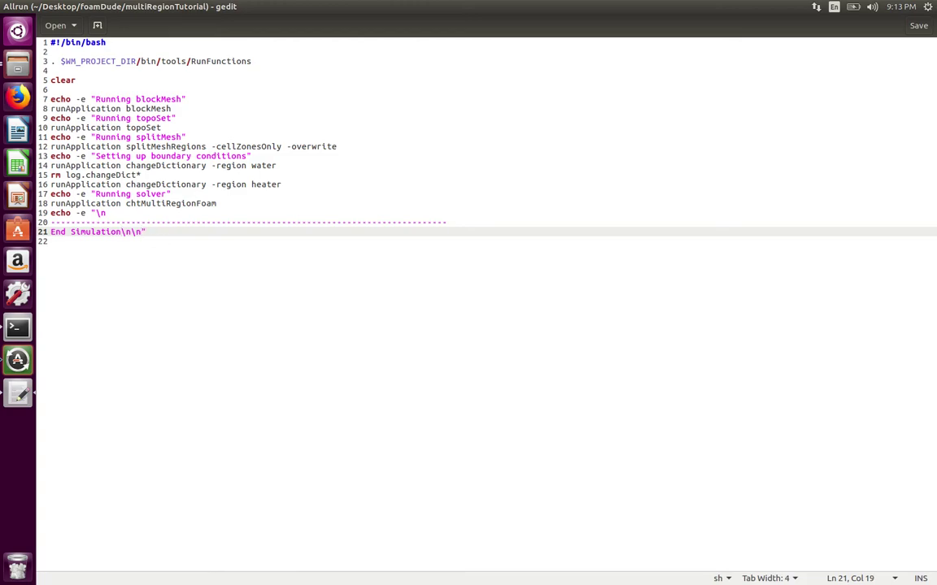
{"action": "key", "text": "BackSpace"}
{"action": "key", "text": "BackSpace"}
{"action": "key", "text": "BackSpace"}
{"action": "key", "text": "BackSpace"}
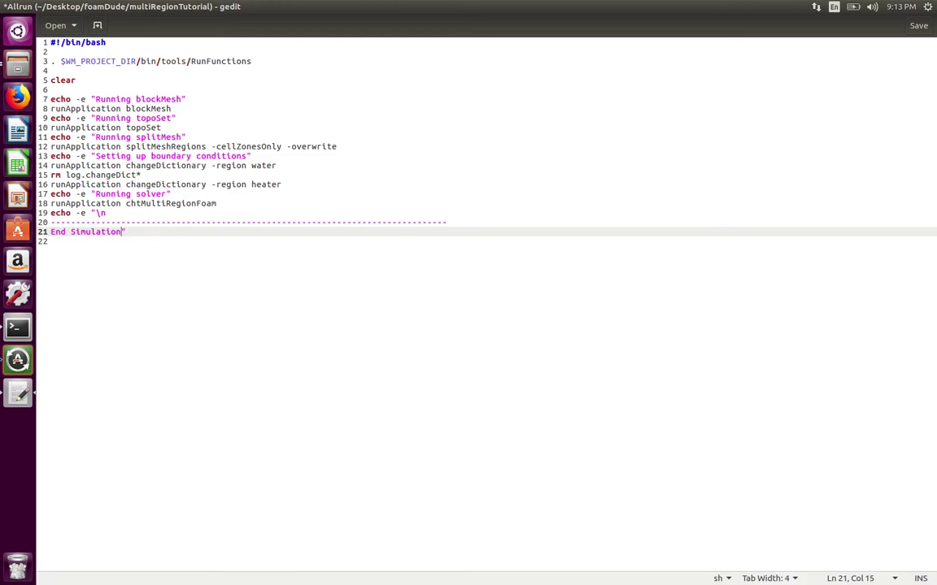
{"action": "key", "text": "ctrl+s"}
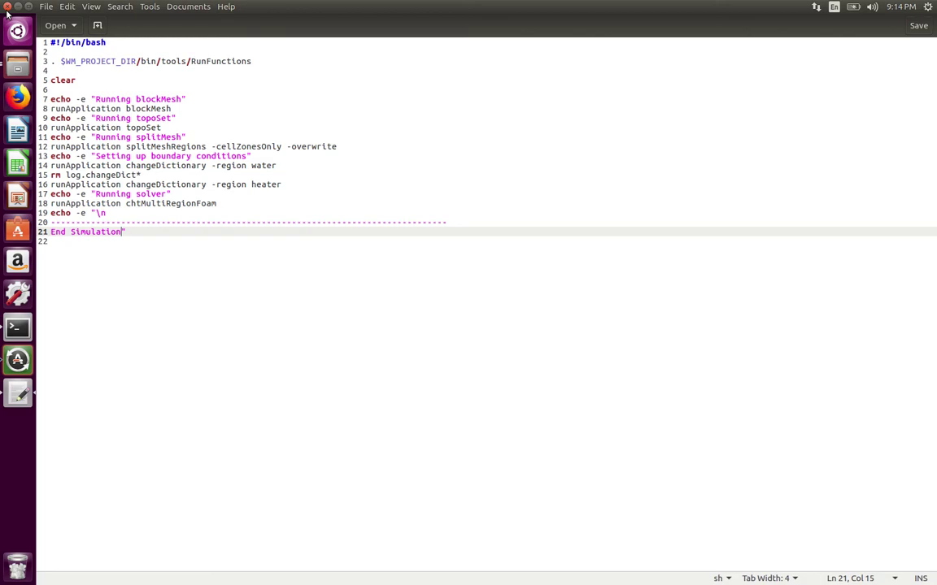
Add an echo -e line on line 6 printing "Case setup valid for openfoam v5.0".
{"action": "left_click", "coordinate": [76, 89]}
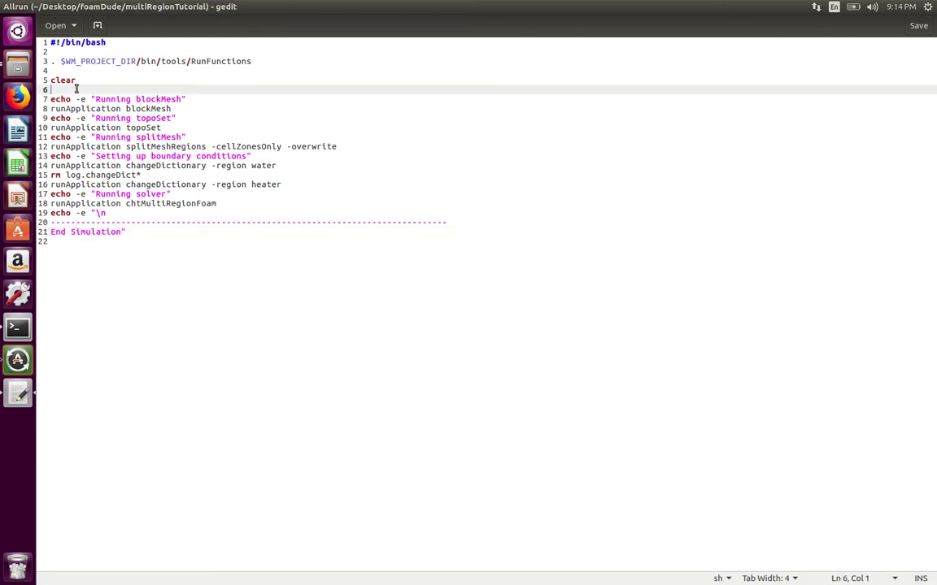
{"action": "type", "text": "echo"}
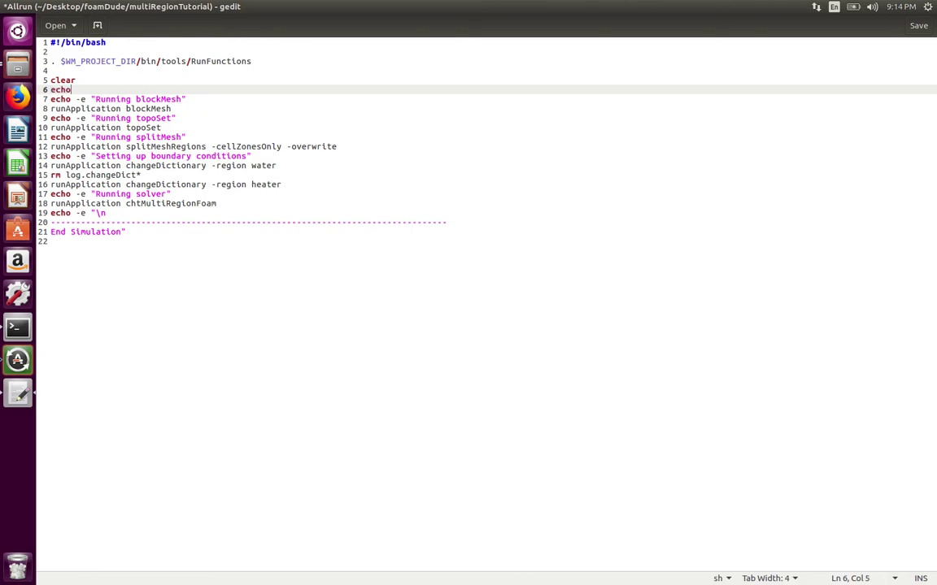
{"action": "type", "text": " -e \"\\n "}
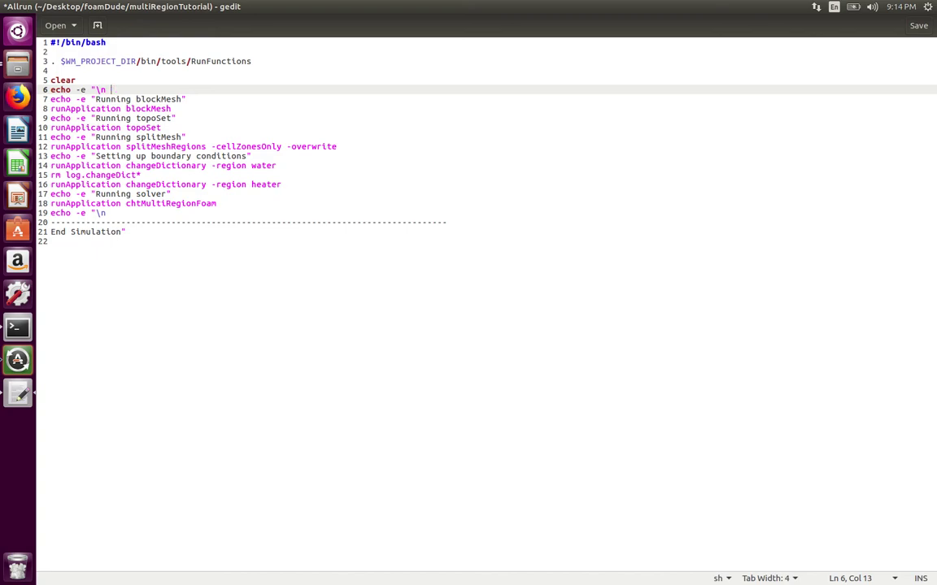
{"action": "type", "text": "Case setup valid for "}
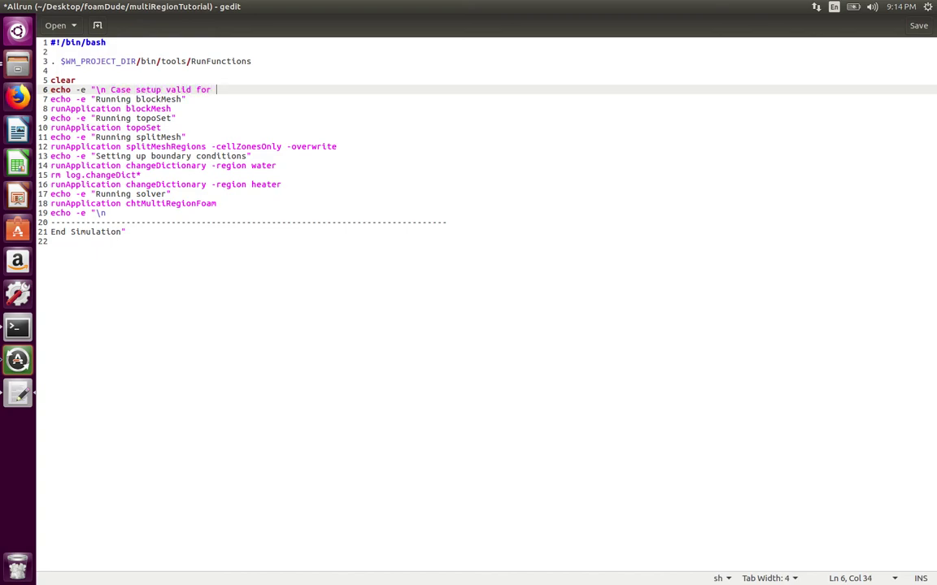
{"action": "type", "text": "openfoam v5.0\"'"}
{"action": "key", "text": "BackSpace"}
{"action": "key", "text": "Return"}
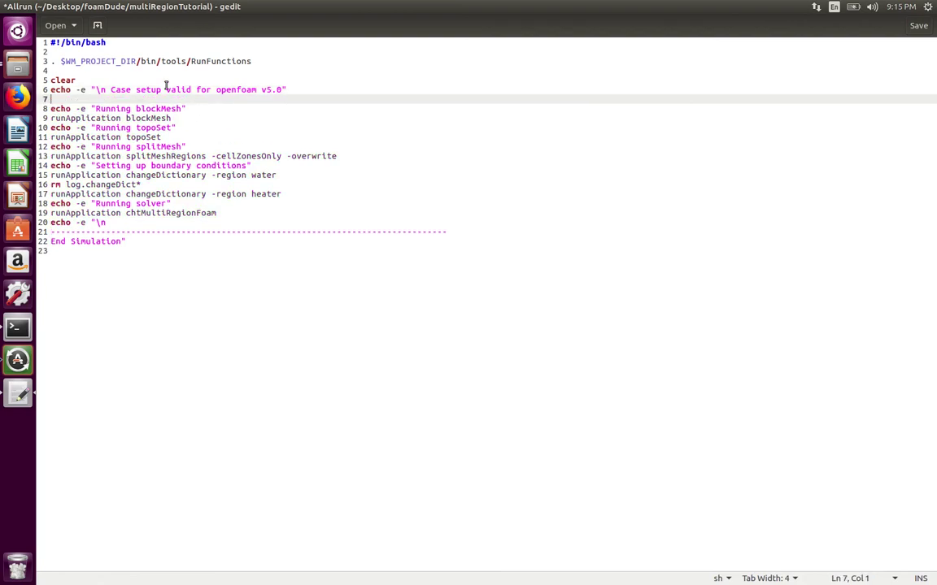
Insert \n before Running blockMesh on line 8 and save the script.
{"action": "left_click", "coordinate": [95, 108]}
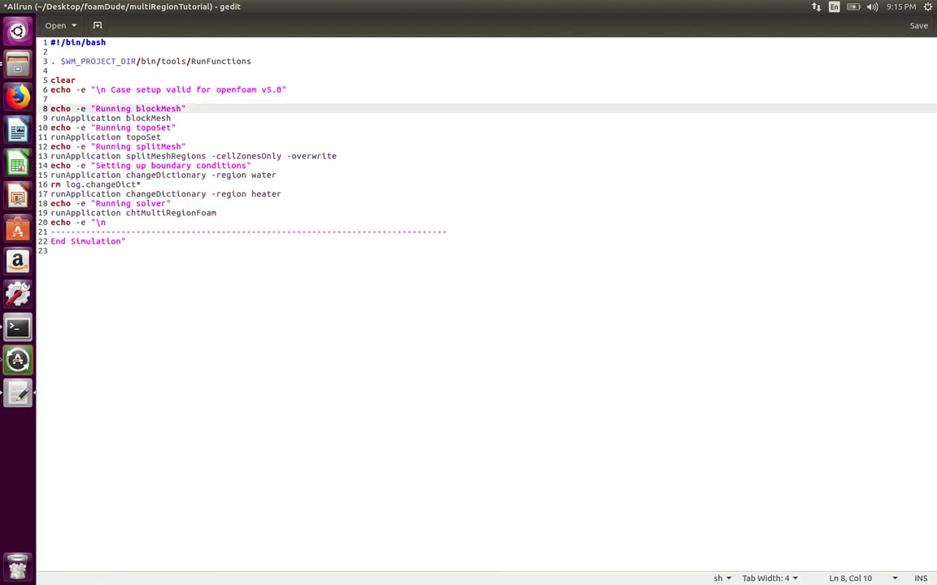
{"action": "type", "text": "\\n"}
{"action": "key", "text": "ctrl+s"}
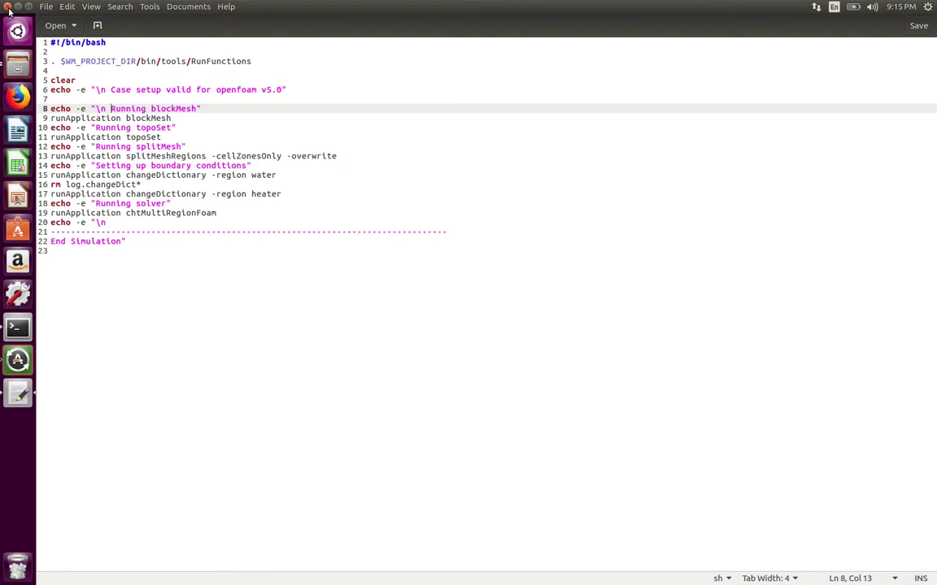
Close gedit and open a terminal in the multiRegionTutorial folder.
{"action": "left_click", "coordinate": [8, 7]}
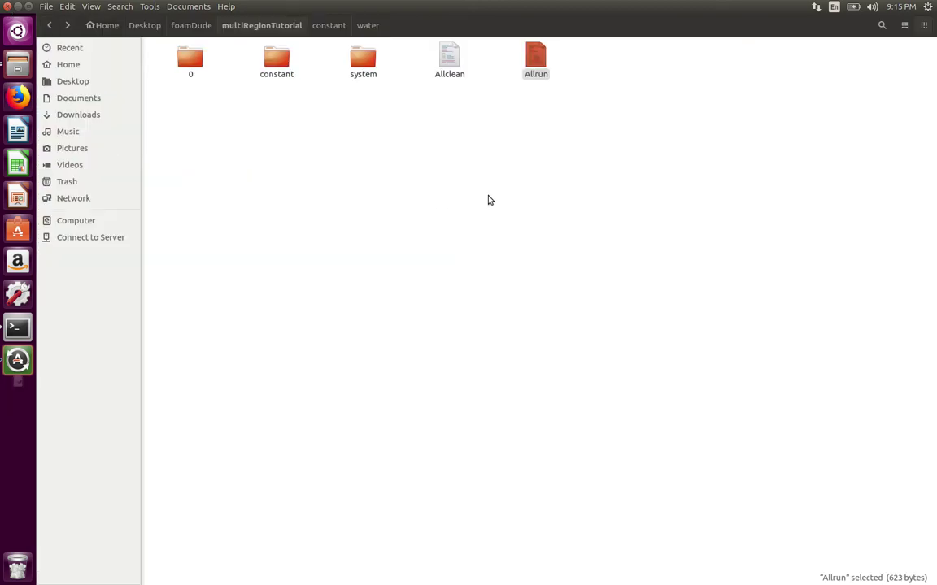
{"action": "left_click", "coordinate": [344, 167]}
{"action": "right_click", "coordinate": [353, 170]}
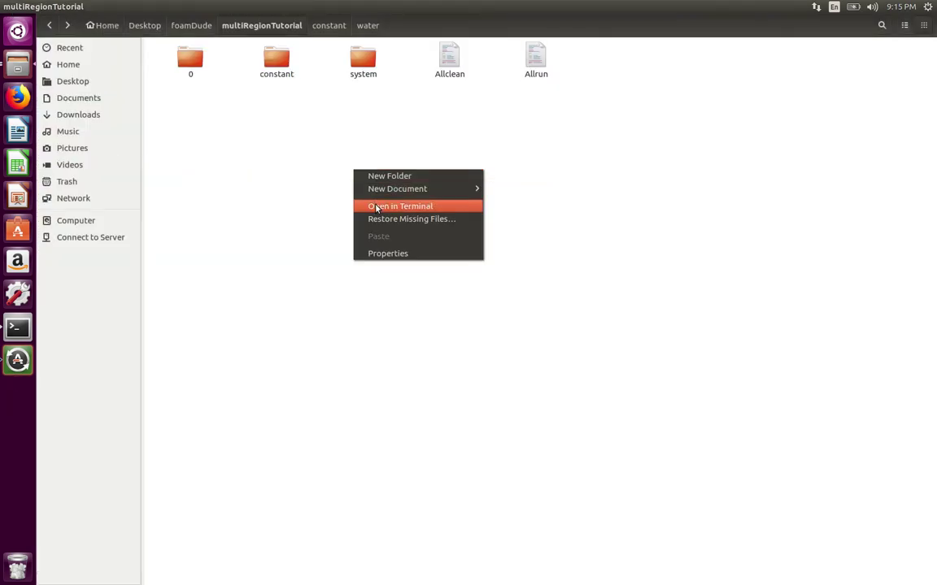
{"action": "left_click", "coordinate": [370, 205]}
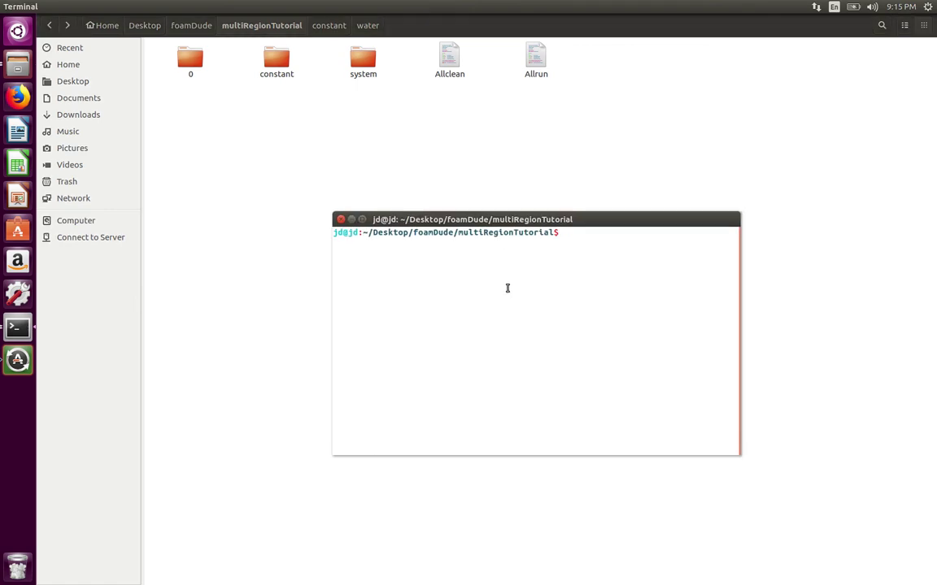
Load OpenFOAM v5 with of5, run ./Allrun to completion, and enter paraFoam.
{"action": "type", "text": "of5"}
{"action": "key", "text": "Return"}
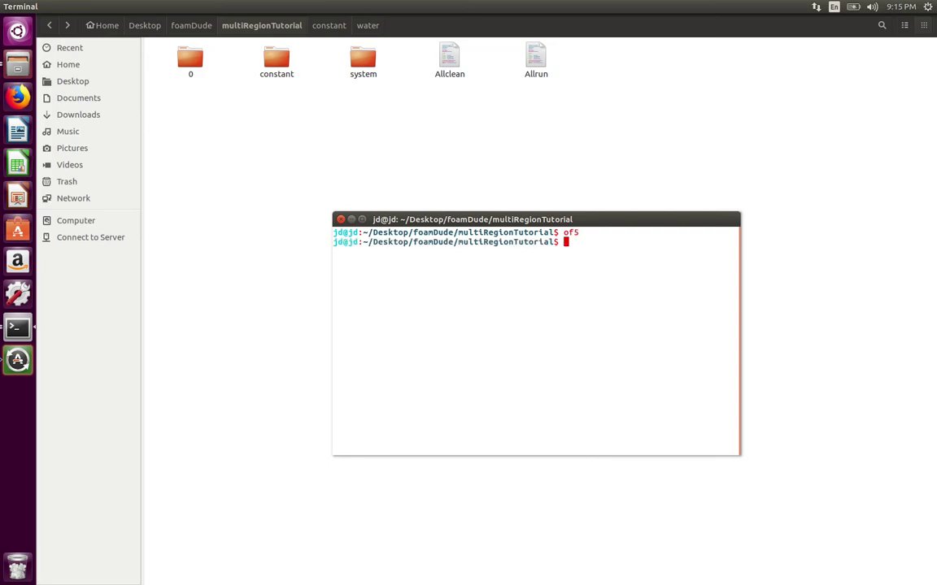
{"action": "type", "text": "./Allrun"}
{"action": "key", "text": "Return"}
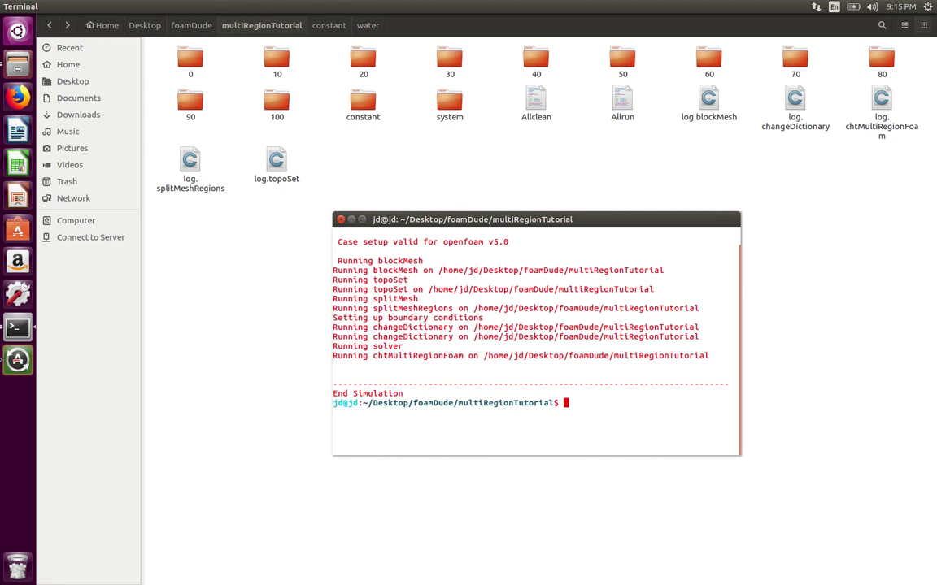
{"action": "type", "text": "paraFoam"}
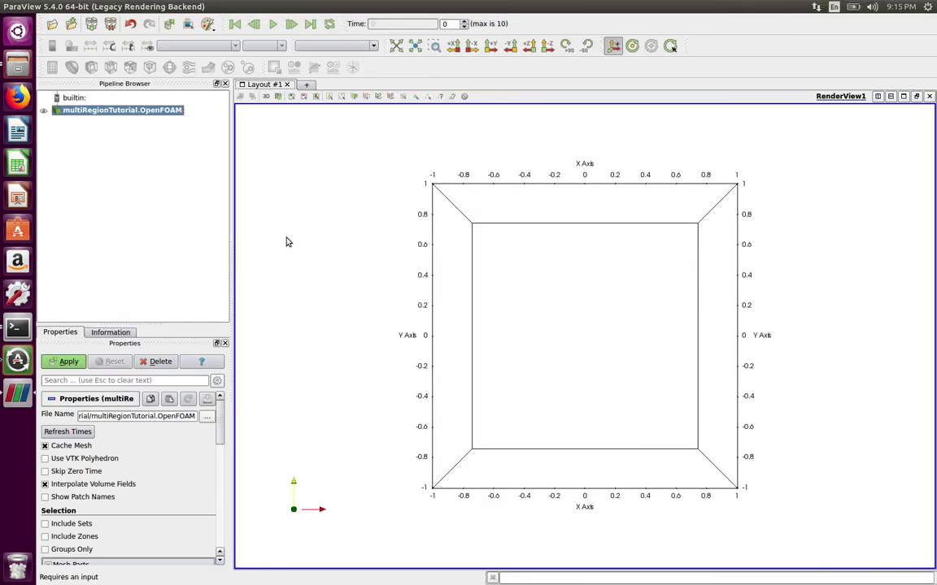
Quit ParaView and relaunch it with paraFoam -builtin.
{"action": "key", "text": "ctrl+q"}
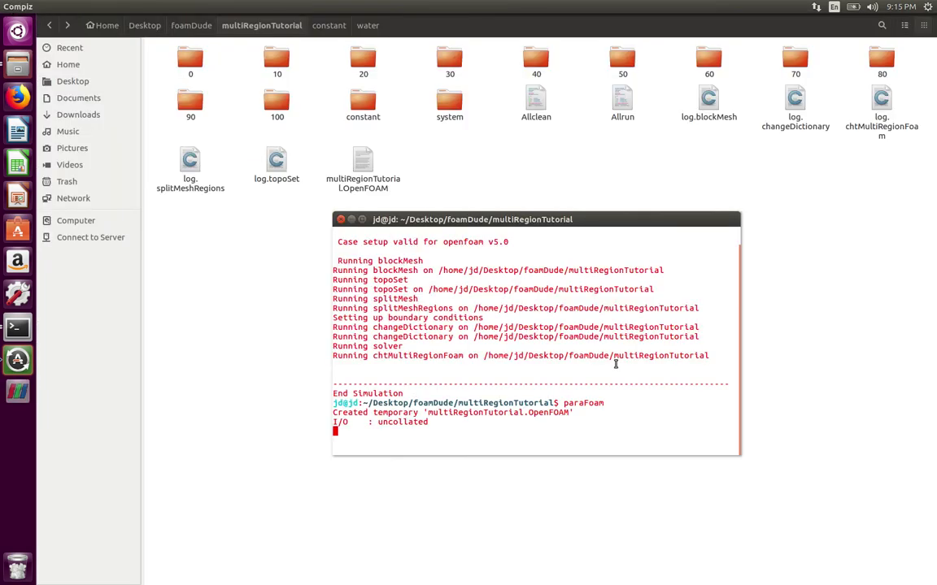
{"action": "type", "text": "paraFoam -built"}
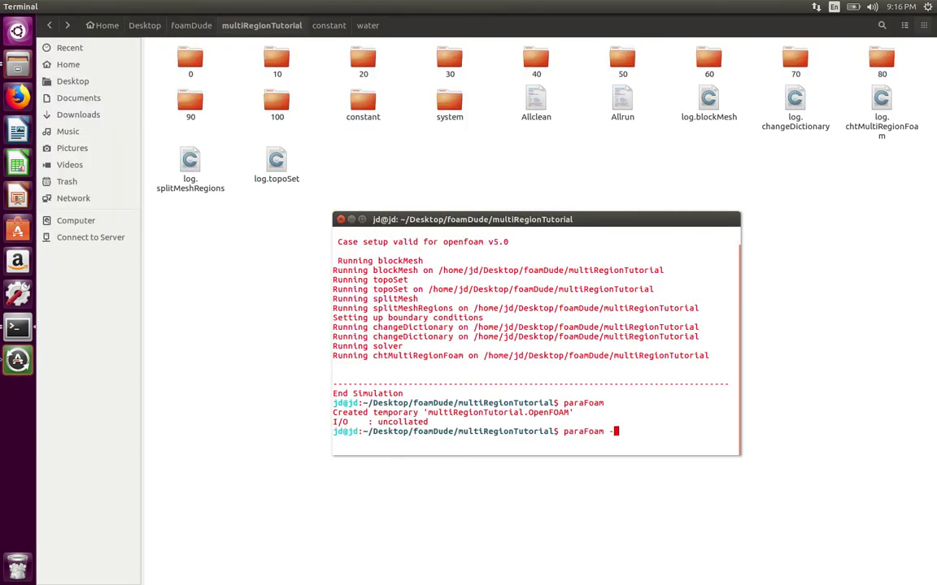
{"action": "type", "text": "in"}
{"action": "key", "text": "Return"}
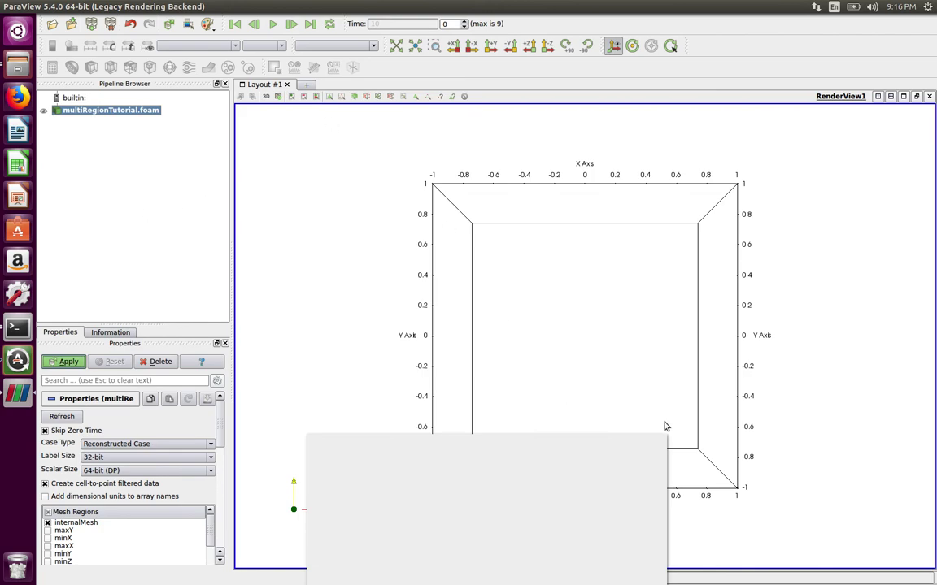
Dismiss the output messages, colour the case by velocity U, and play the animation.
{"action": "left_click", "coordinate": [659, 443]}
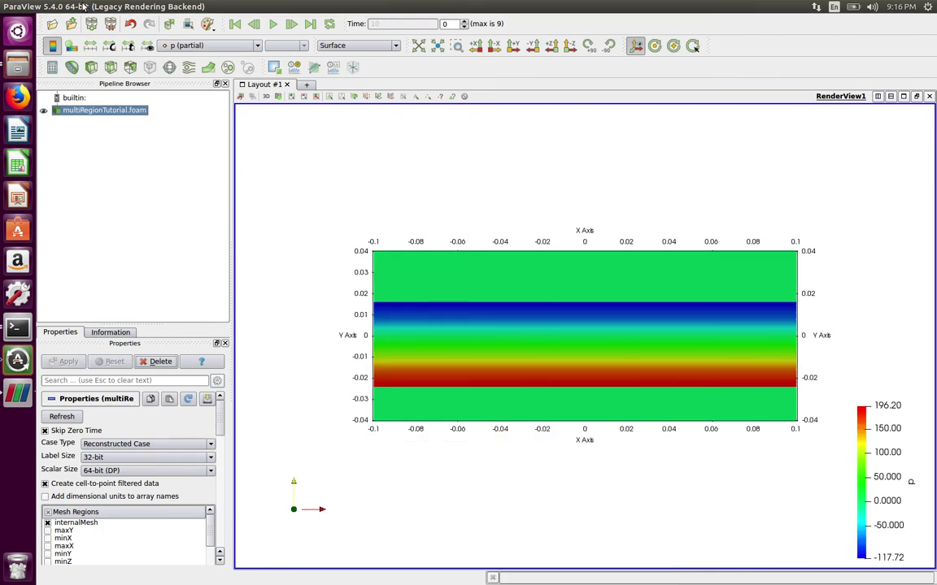
{"action": "left_click", "coordinate": [185, 47]}
{"action": "left_click", "coordinate": [180, 118]}
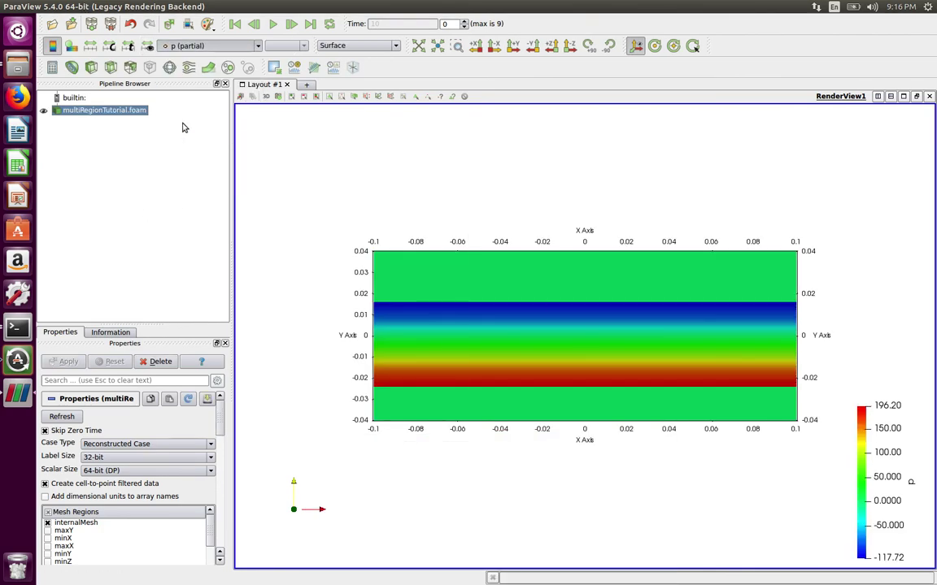
{"action": "left_click", "coordinate": [272, 25]}
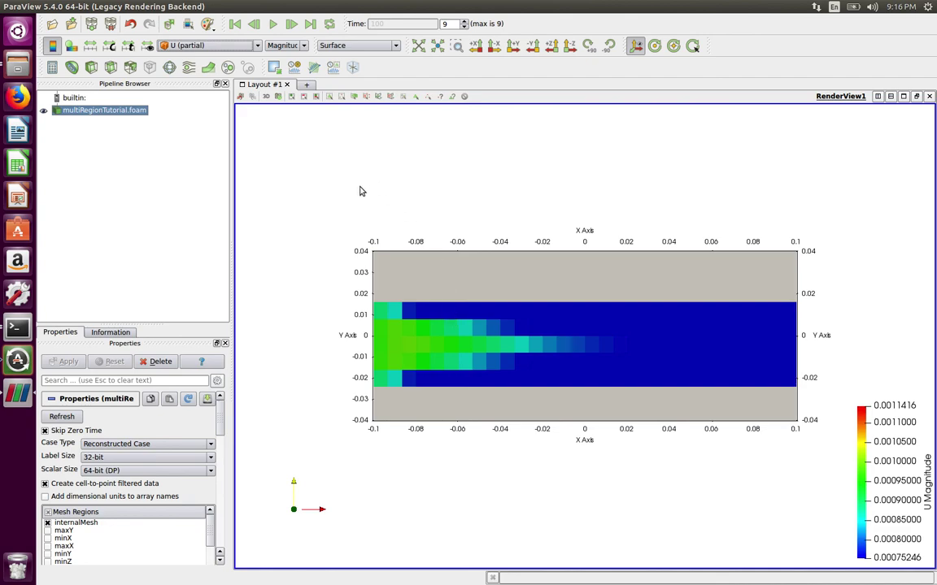
Colour by temperature T and replay from the first frame to the final step 9.
{"action": "left_click", "coordinate": [228, 46]}
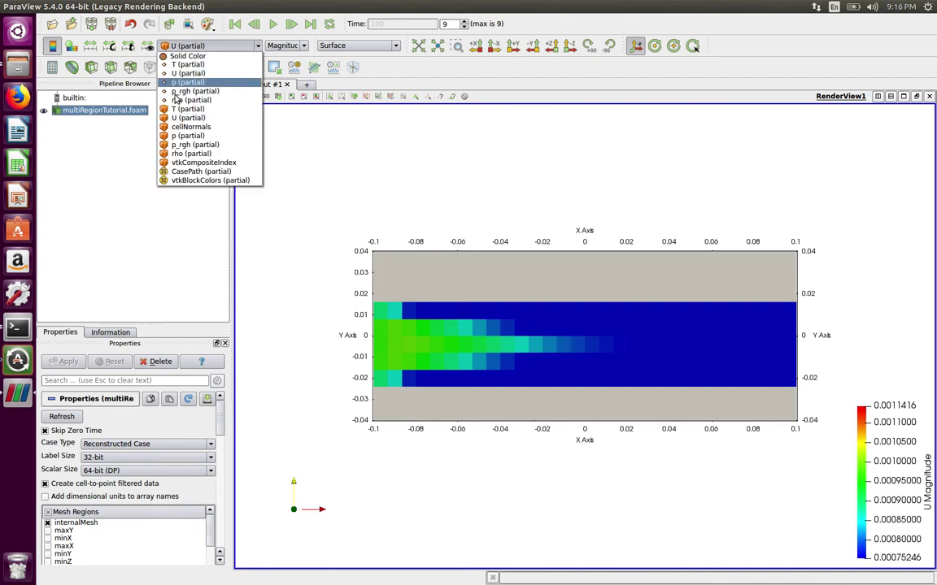
{"action": "left_click", "coordinate": [180, 109]}
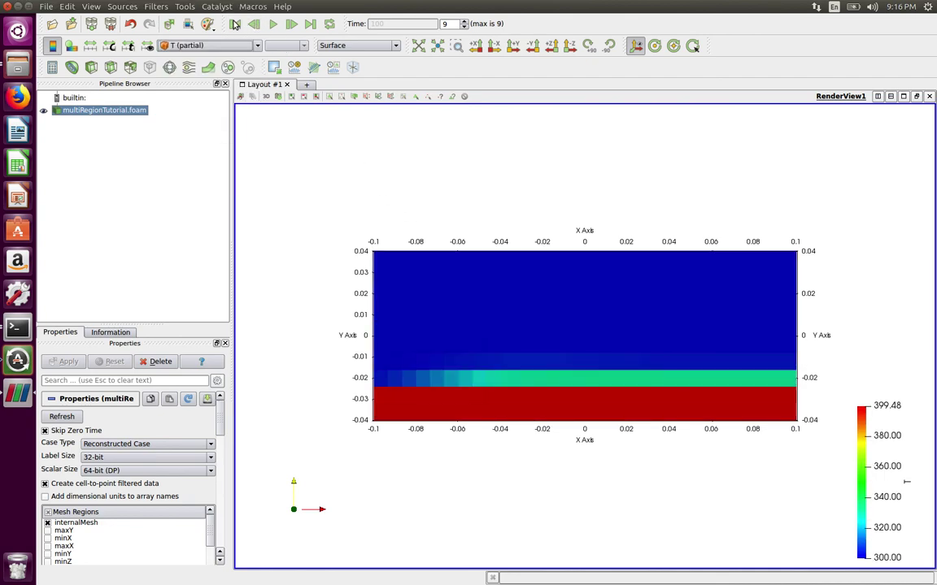
{"action": "left_click", "coordinate": [234, 26]}
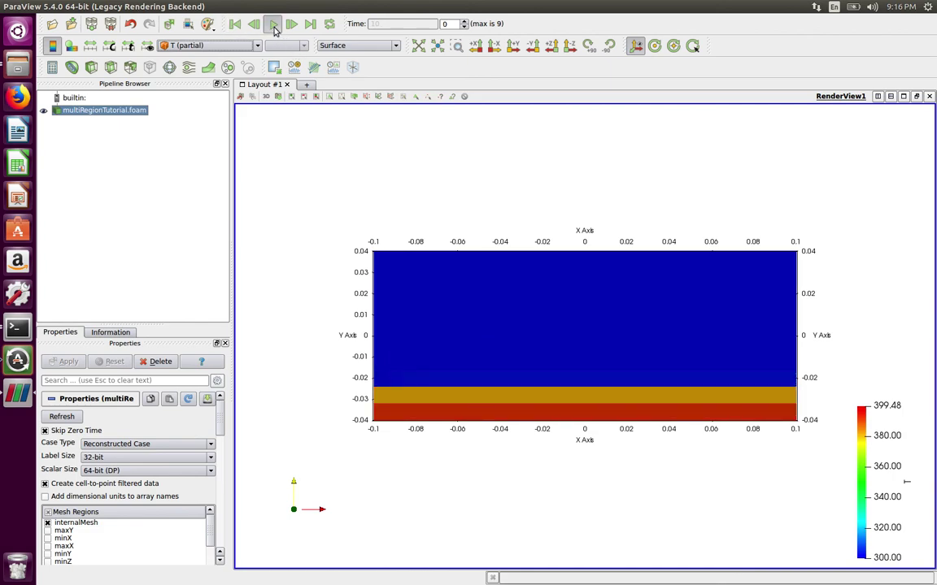
{"action": "left_click", "coordinate": [273, 25]}
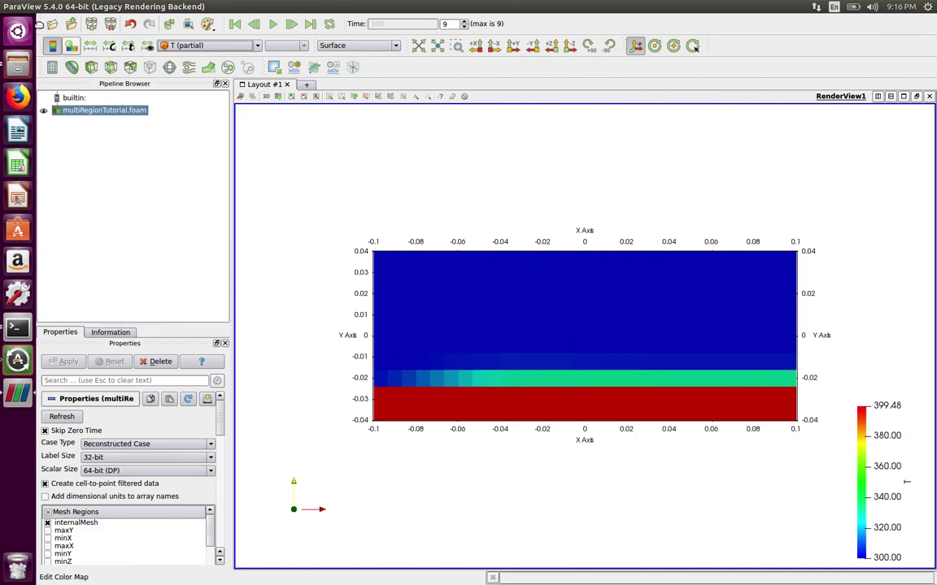
Switch the representation to Surface With Edges.
{"action": "left_click", "coordinate": [336, 47]}
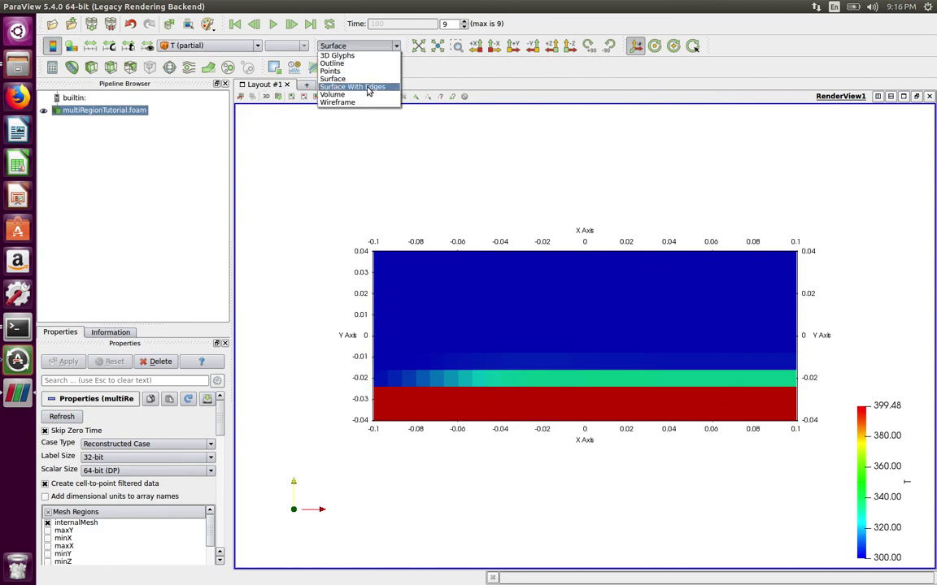
{"action": "left_click", "coordinate": [369, 87]}
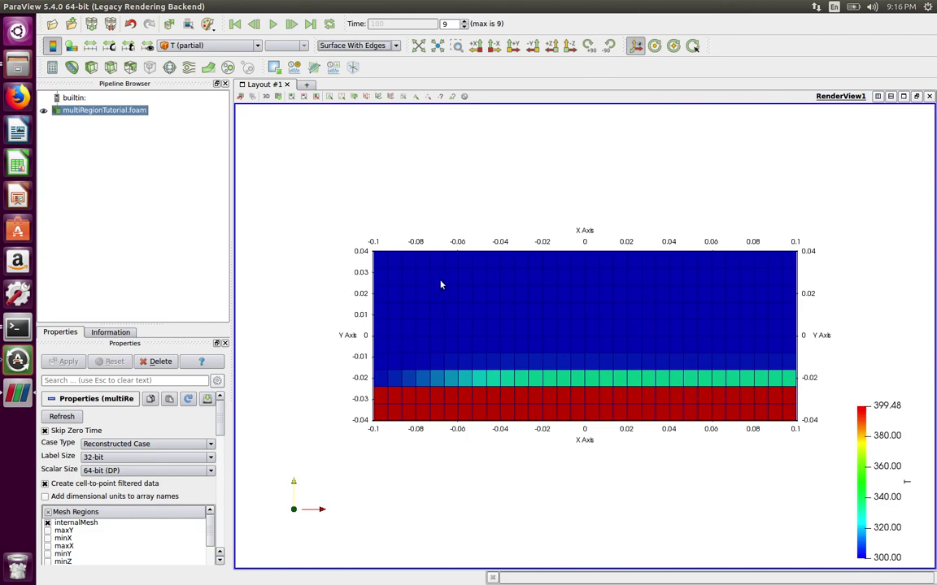